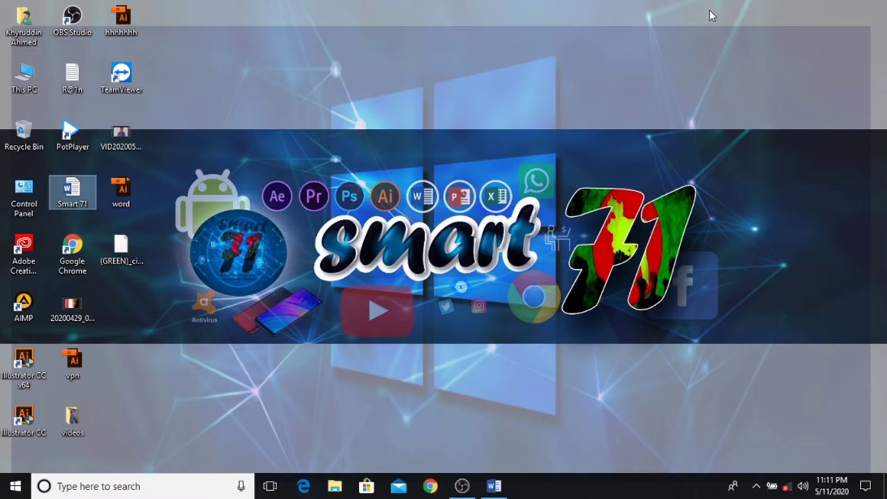
Step: Open the Smart 71 document and delete its banner picture and red 'Smart 71' box
left_click(506, 488)
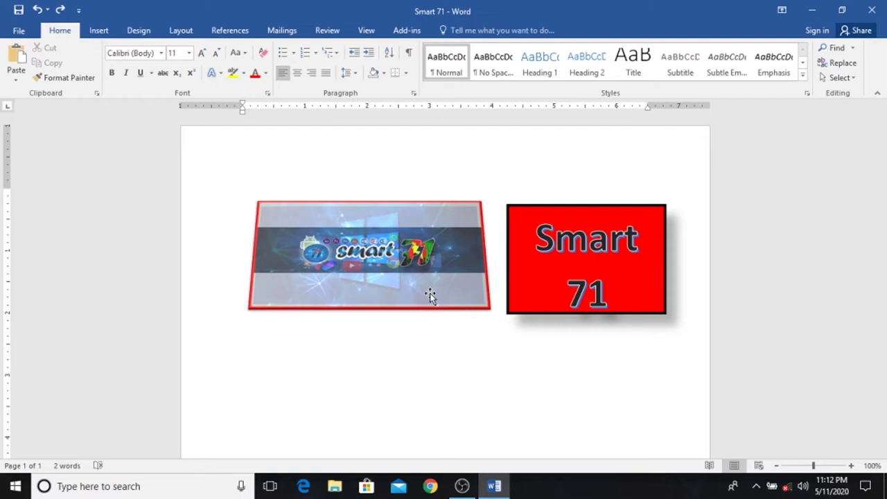
key("Delete")
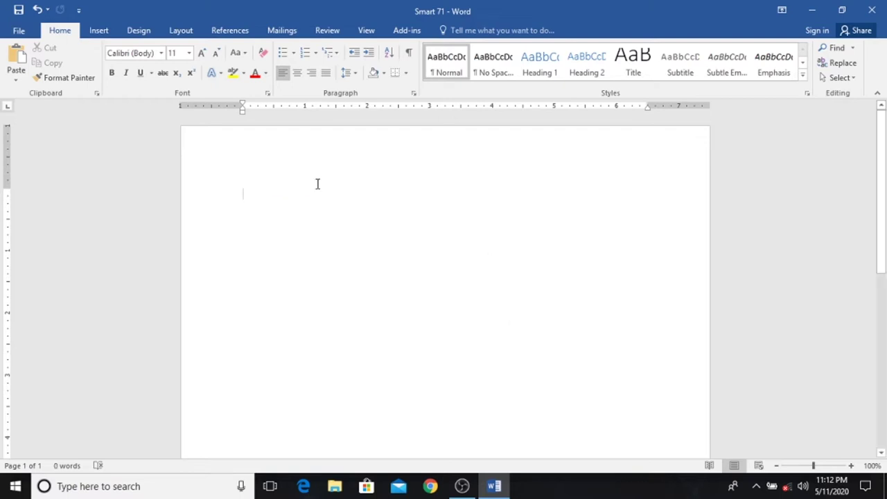
Step: Bring up the Choose a SmartArt Graphic dialog and browse the List layouts
left_click(104, 33)
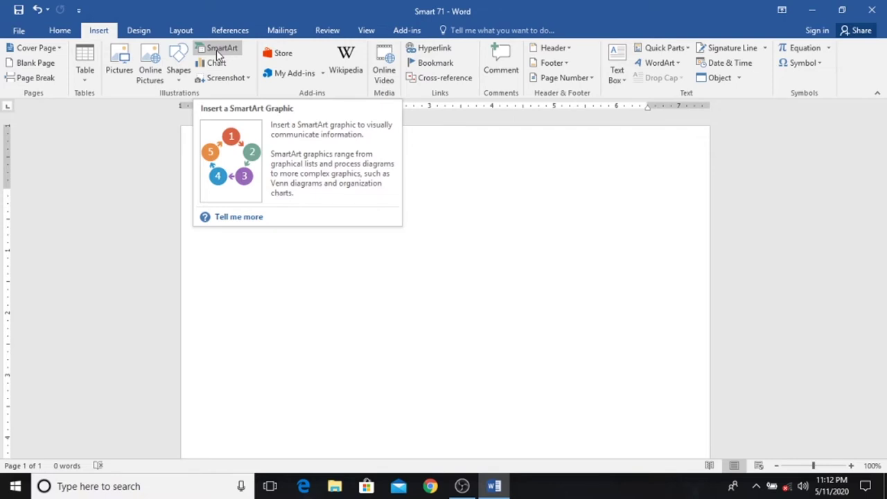
left_click(219, 53)
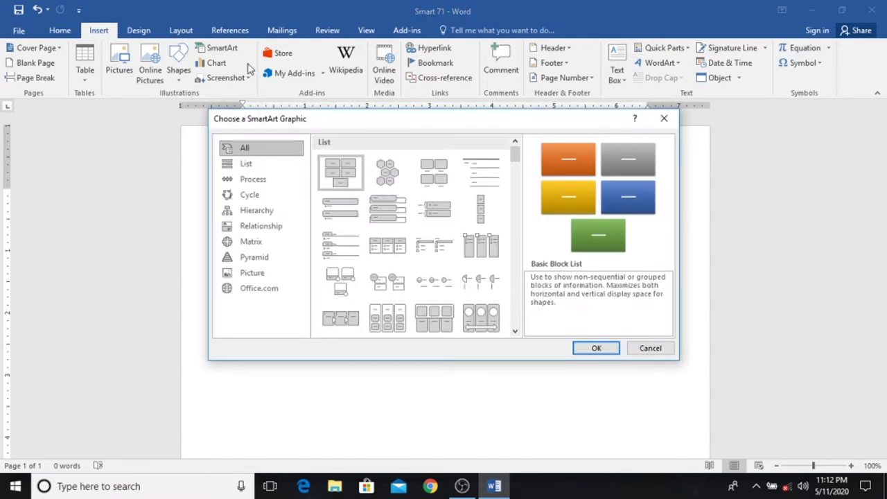
scroll(436, 202, "down", 1)
scroll(438, 203, "down", 3)
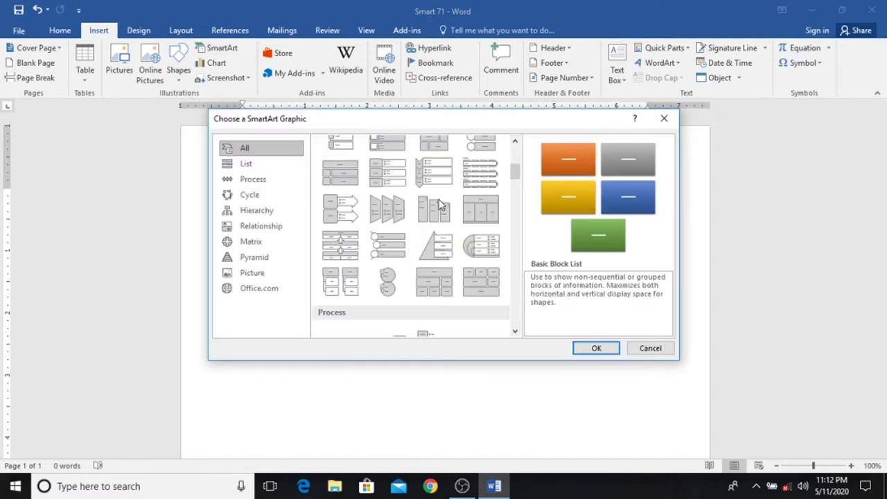
scroll(438, 204, "down", 3)
scroll(438, 204, "up", 2)
scroll(438, 205, "up", 3)
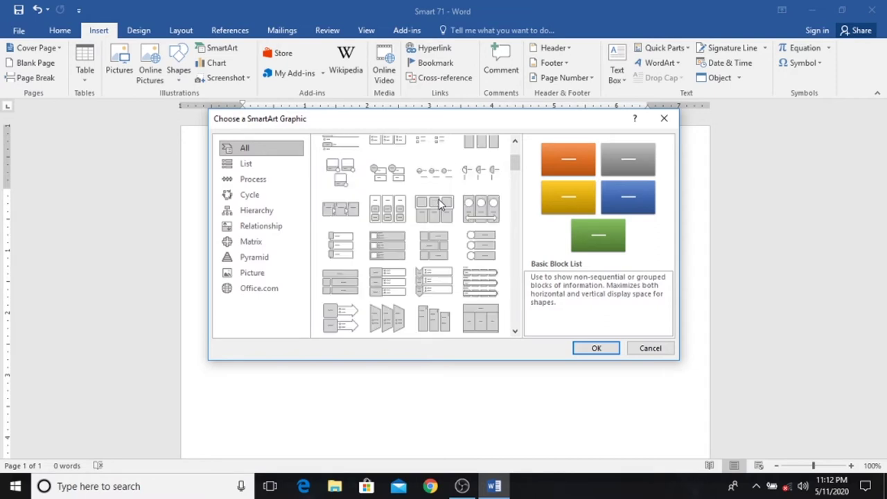
scroll(438, 204, "up", 2)
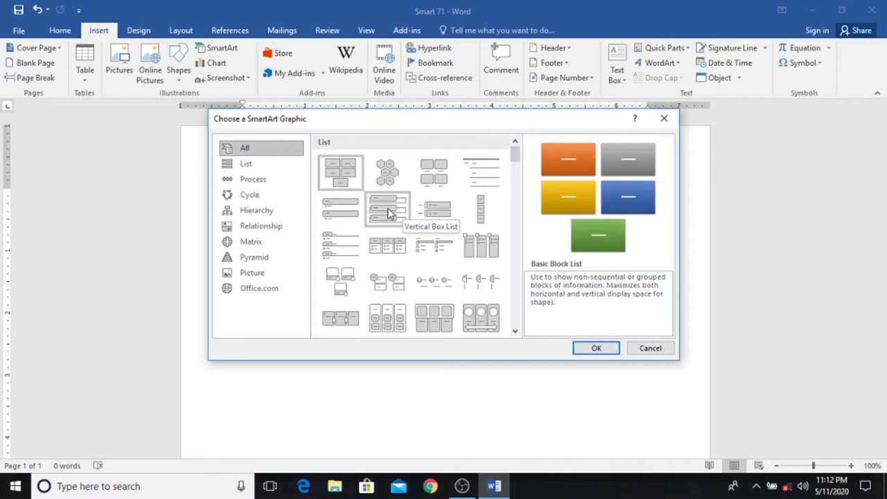
Step: Insert a Vertical Box List diagram and enter 'Computer' as its first item
double_click(388, 212)
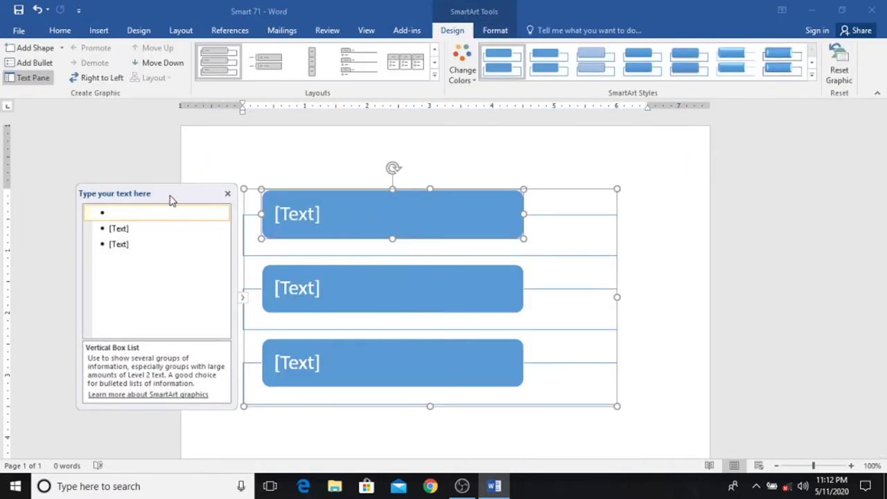
left_click_drag(172, 200, 132, 193)
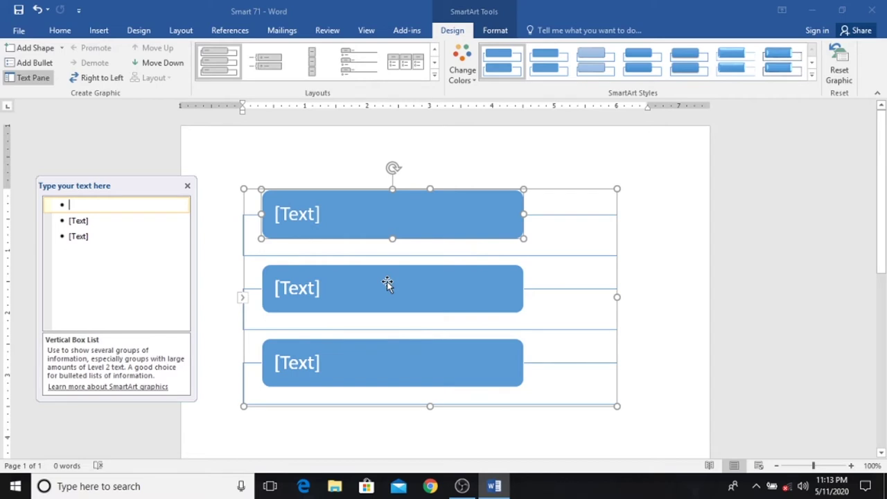
right_click(80, 208)
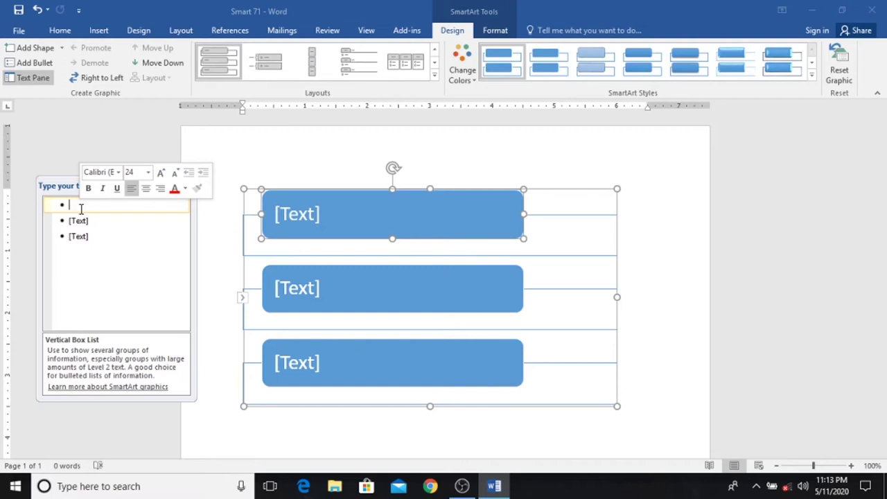
type("Computer")
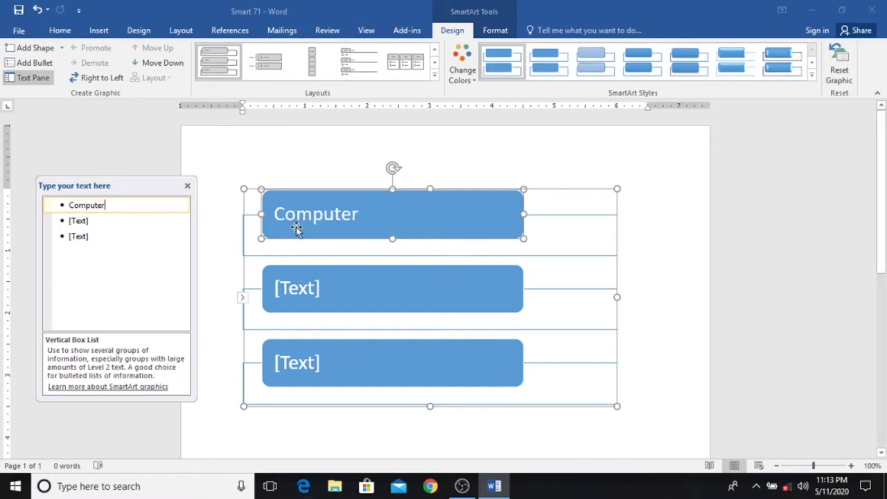
Step: Fill the second and third boxes with 'Laptop' and 'Mobile'
left_click(80, 221)
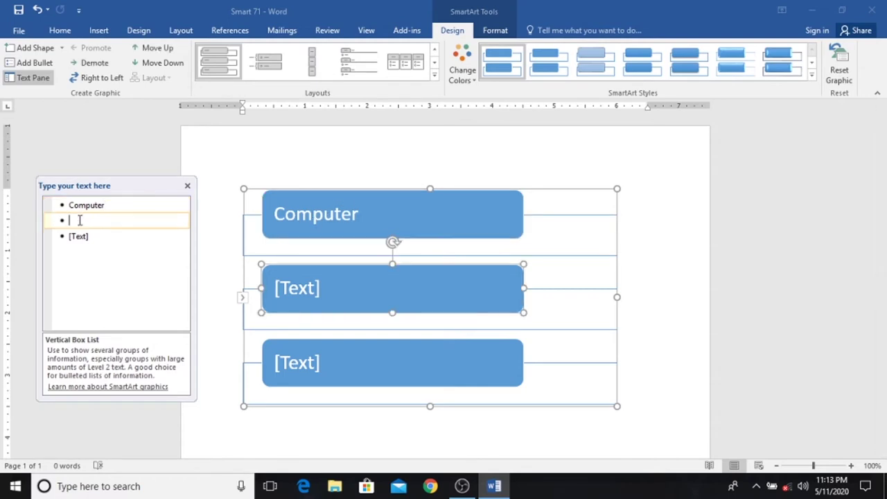
type("Laptop")
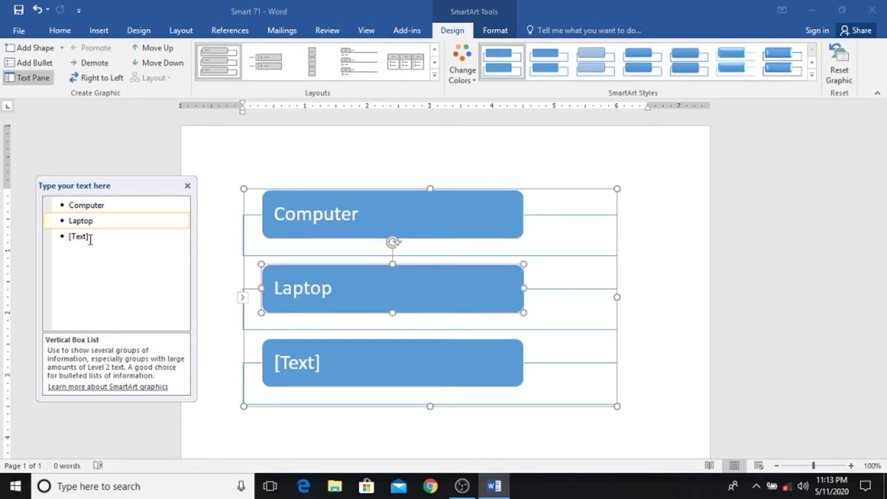
left_click(89, 238)
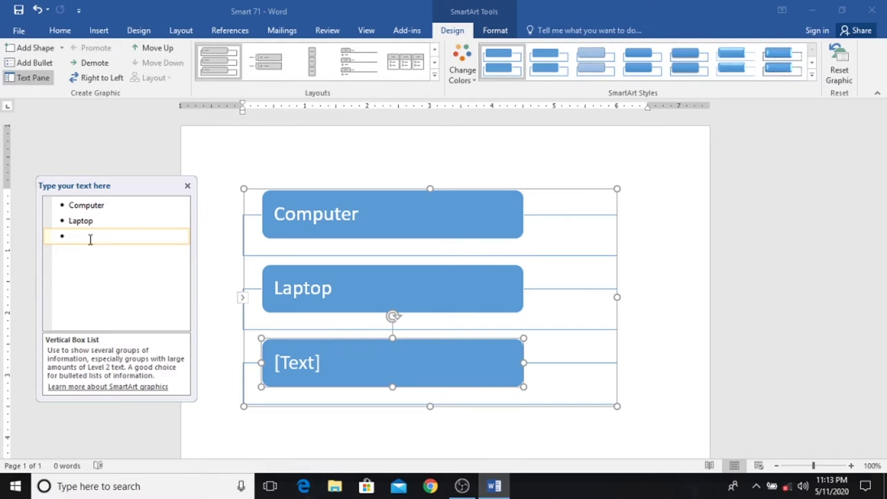
type("Mobile")
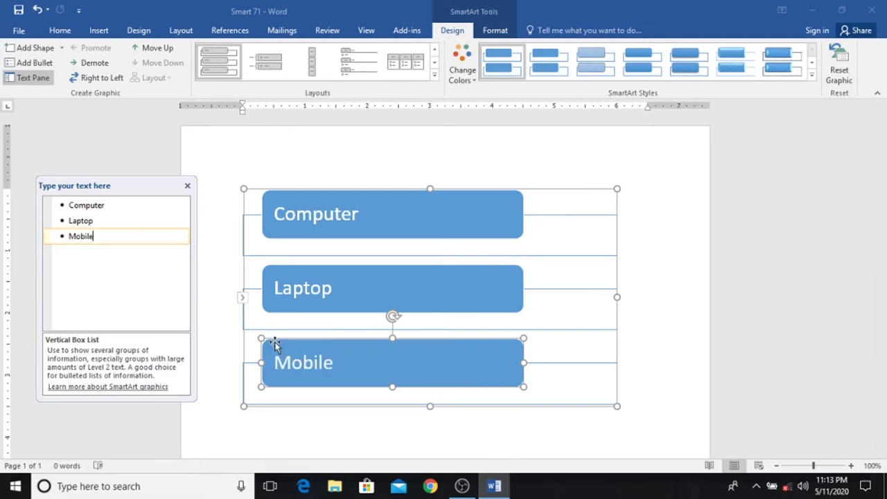
left_click(368, 296)
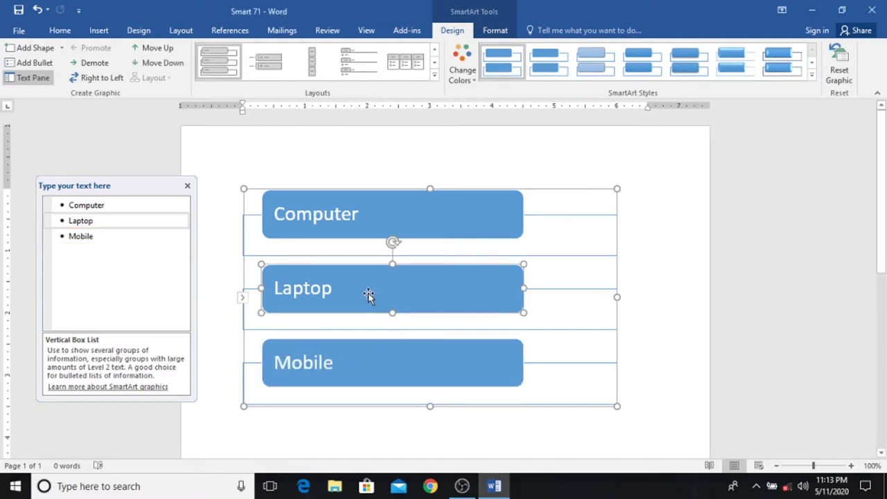
left_click(396, 223)
left_click(352, 287)
scroll(352, 361, "down", 1)
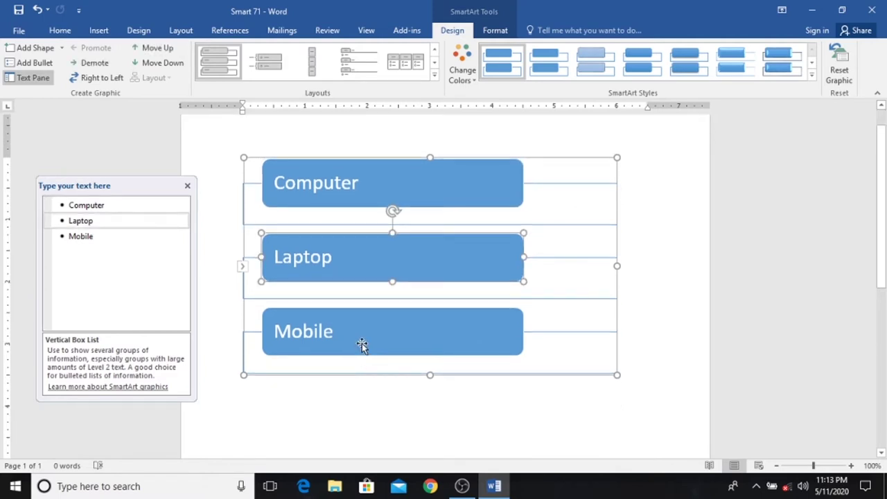
Step: Add a fourth box below Mobile reading 'Intenet', undoing an accidental extra shape
left_click(361, 345)
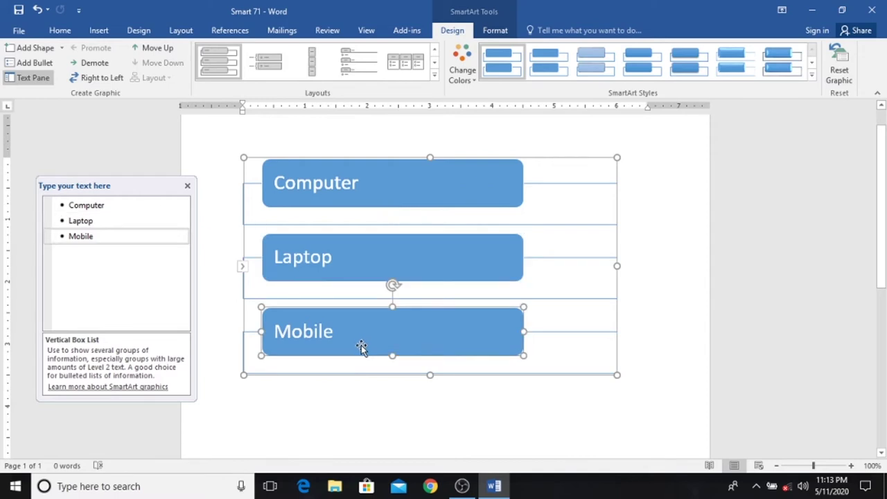
left_click(36, 49)
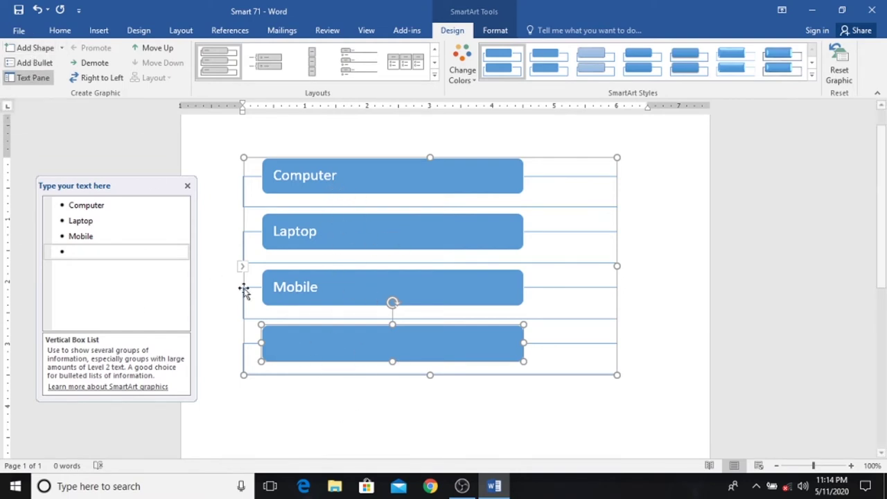
left_click(86, 252)
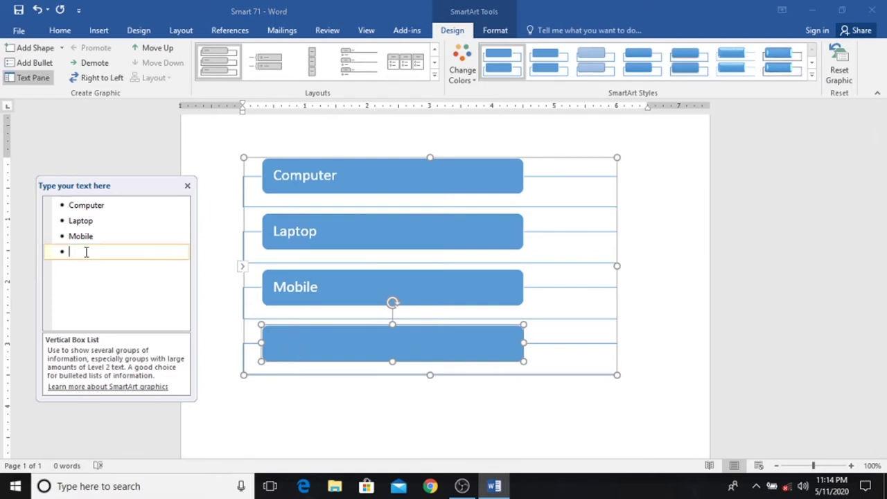
type("Intenet")
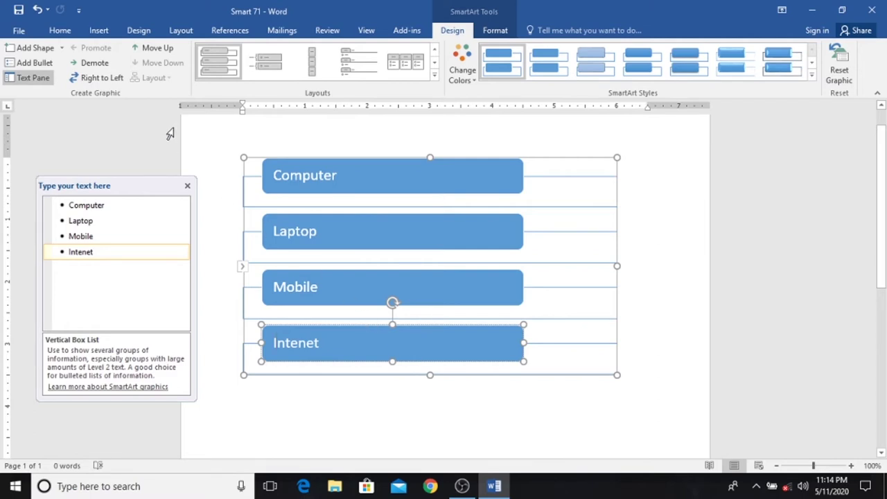
left_click(43, 54)
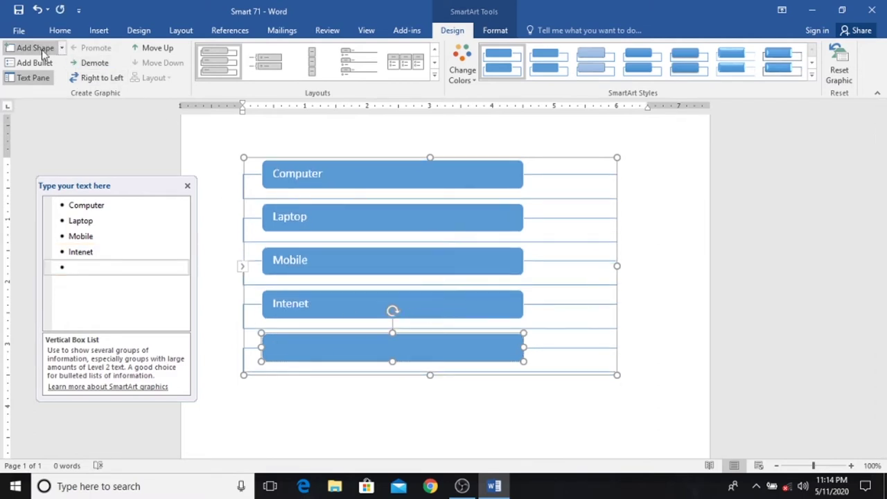
key("ctrl+z")
key("ctrl+z")
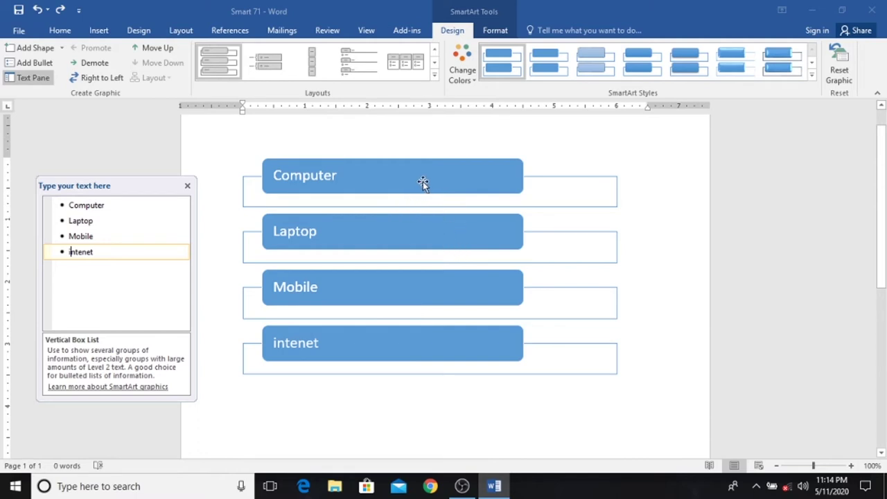
left_click(469, 79)
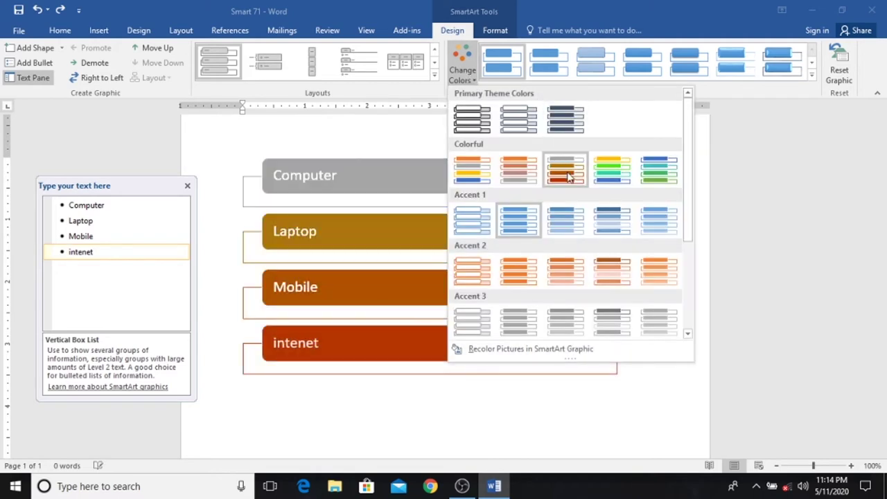
left_click(646, 181)
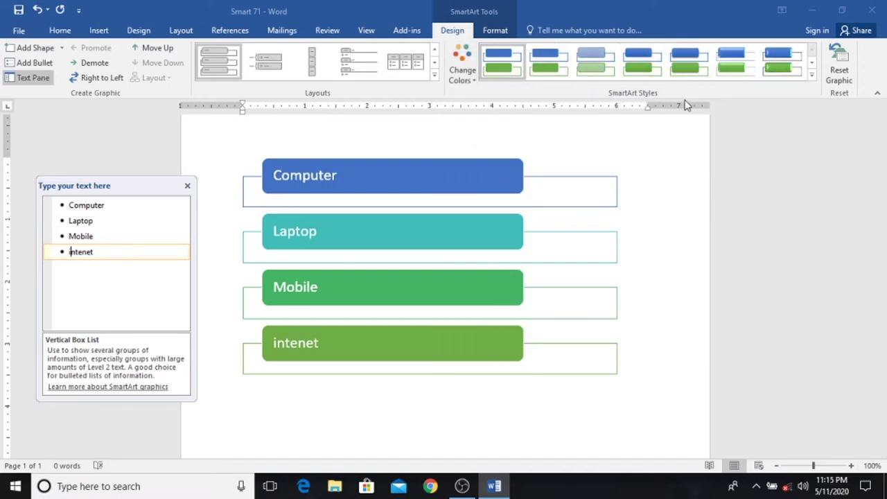
Step: Apply the last tilted 3-D SmartArt style to the box list and hide the text pane
left_click(813, 78)
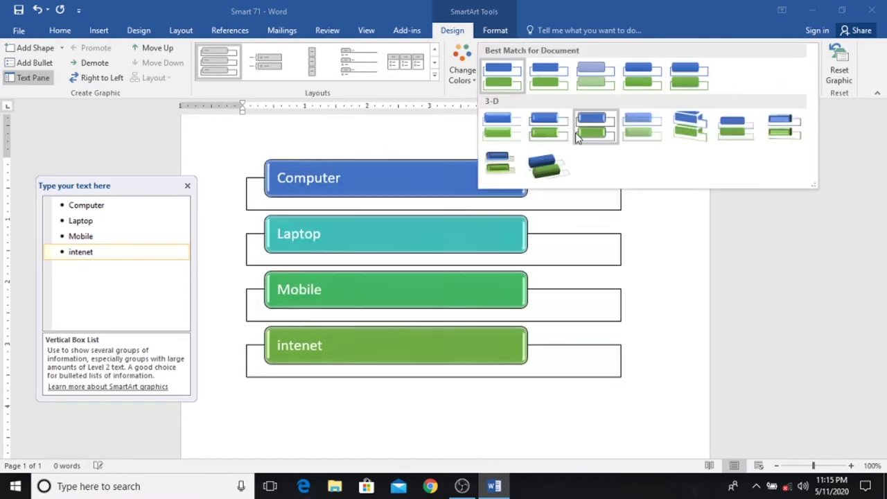
key("Escape")
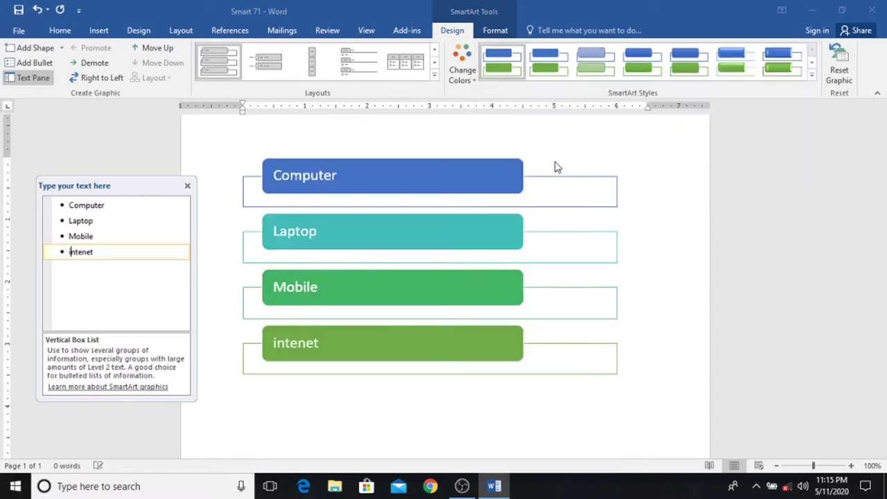
left_click(634, 234)
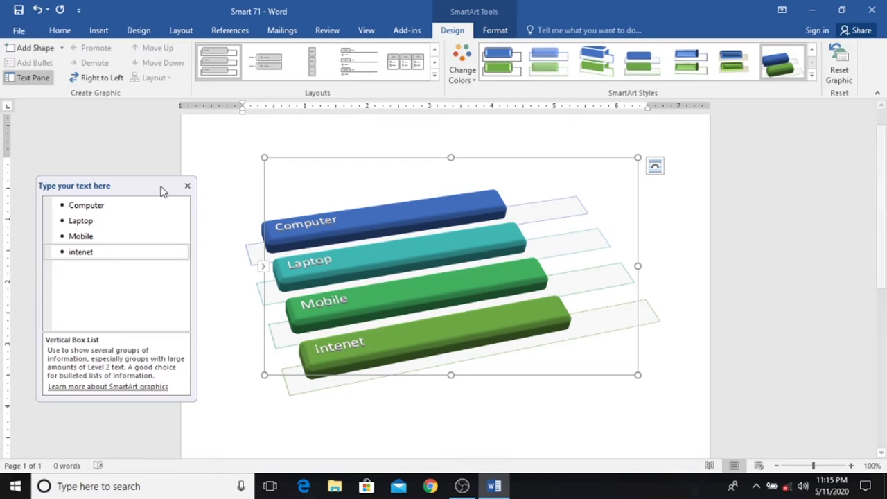
left_click(185, 186)
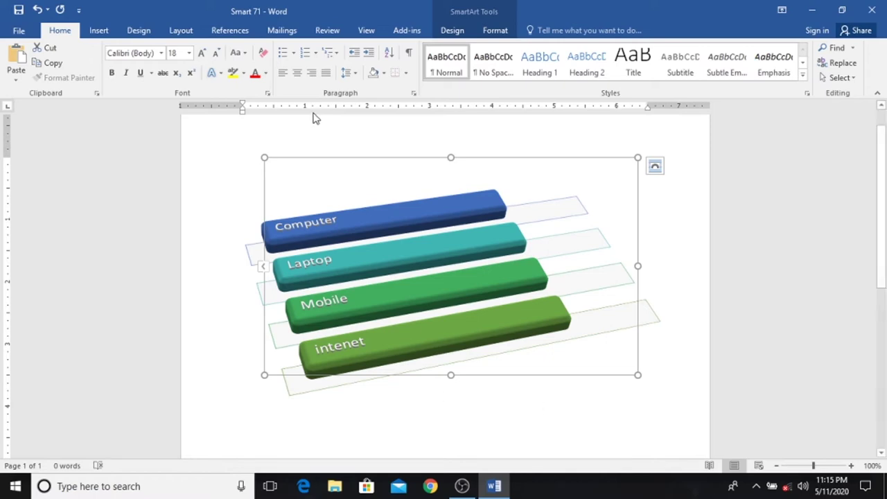
left_click(99, 31)
left_click(219, 50)
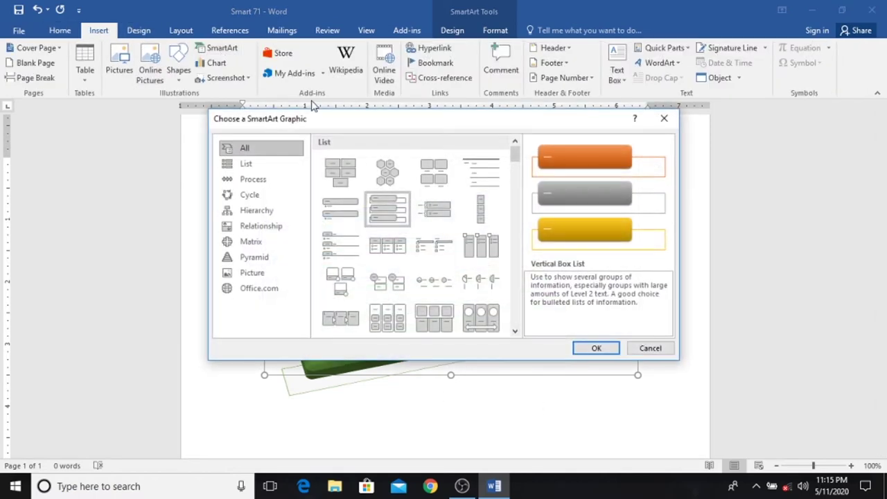
scroll(393, 215, "down", 5)
scroll(392, 215, "down", 5)
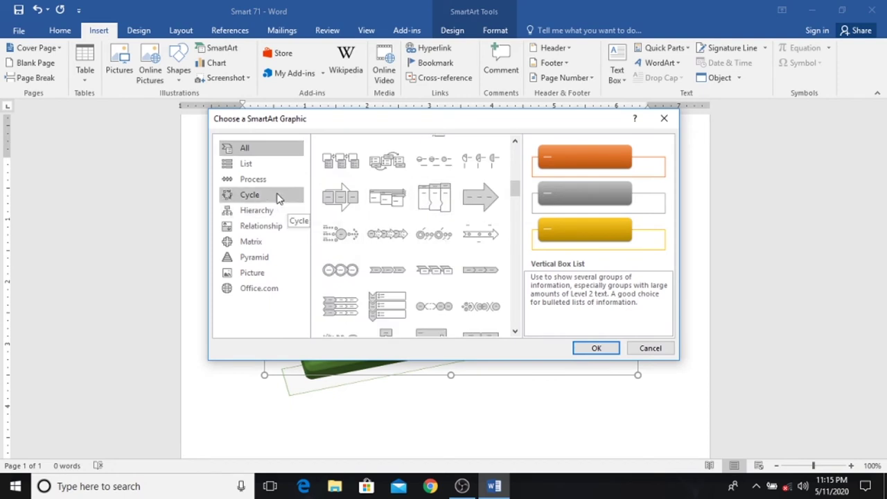
left_click(249, 188)
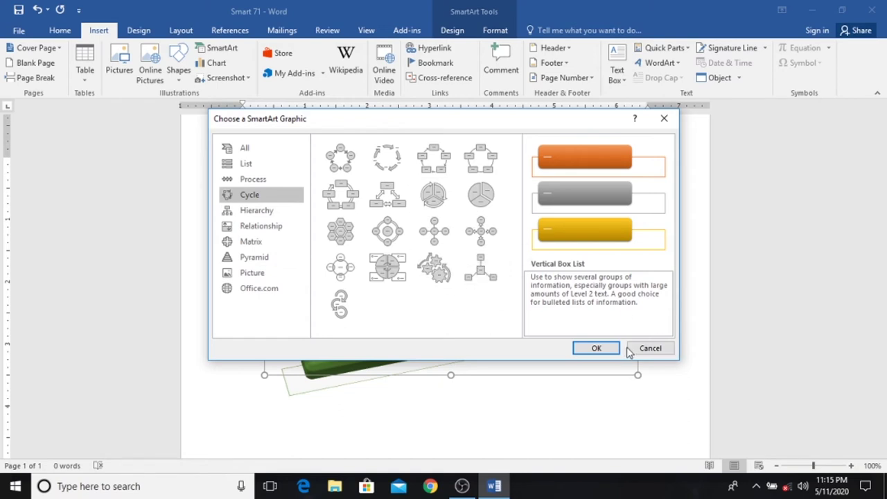
left_click(599, 349)
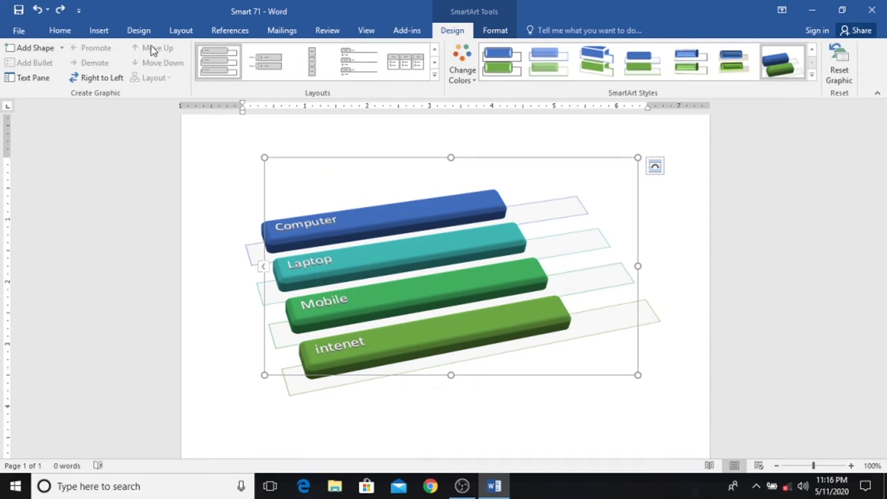
Step: Select the Computer box and delete the whole 3-D diagram
left_click(91, 33)
left_click(365, 235)
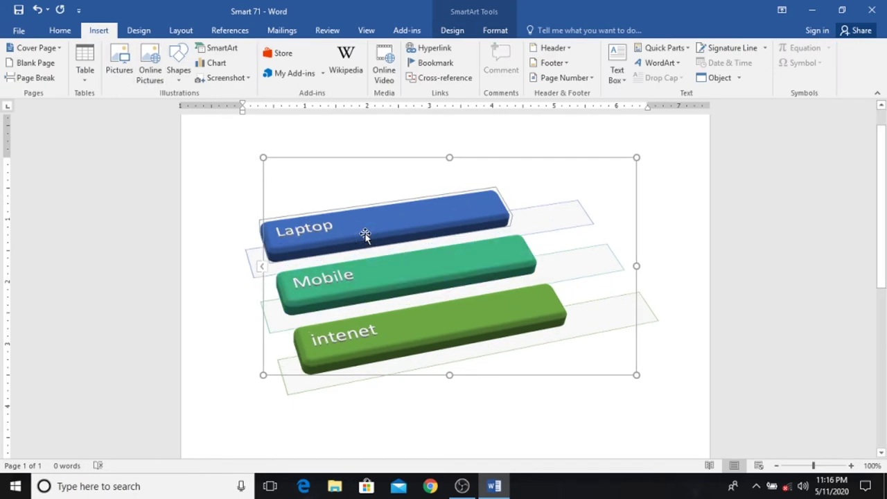
key("Delete")
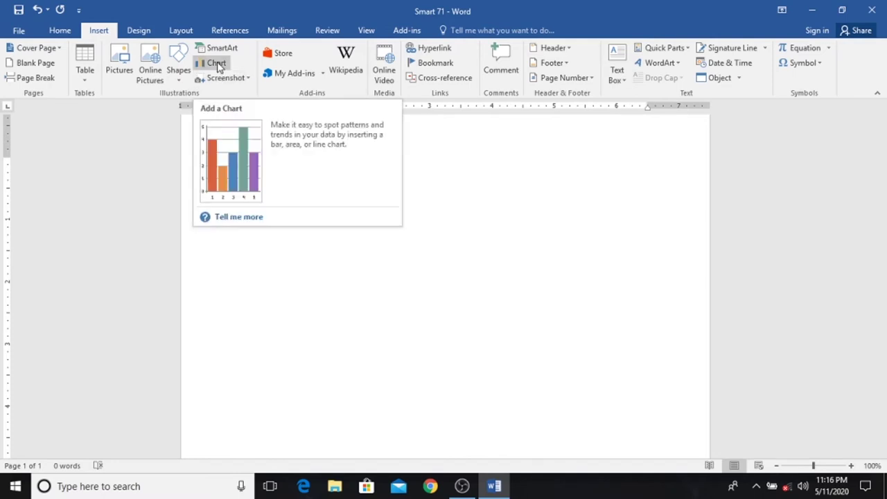
Step: Open Insert Chart and preview the Line, Pie, Area, Bar and Stock chart types
left_click(216, 63)
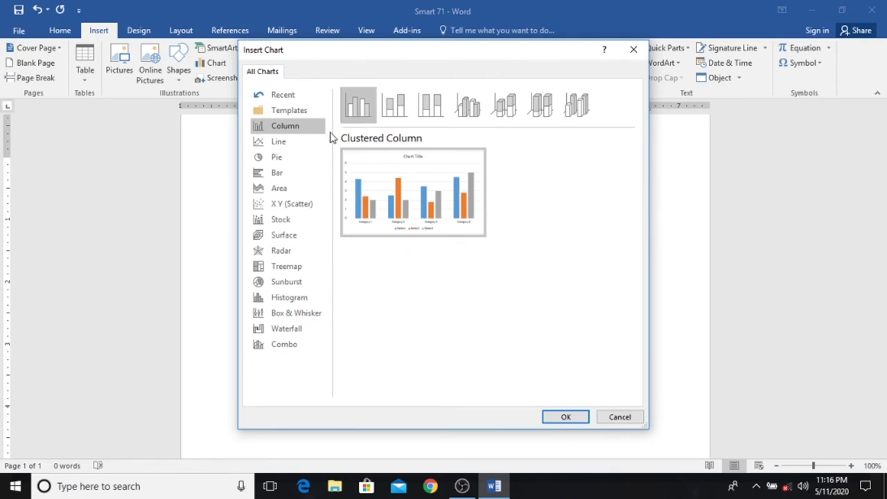
left_click(284, 144)
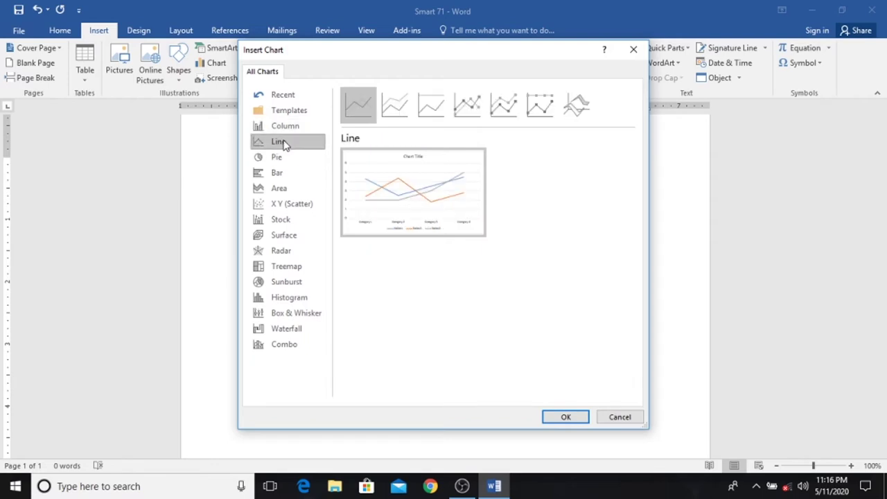
left_click(286, 159)
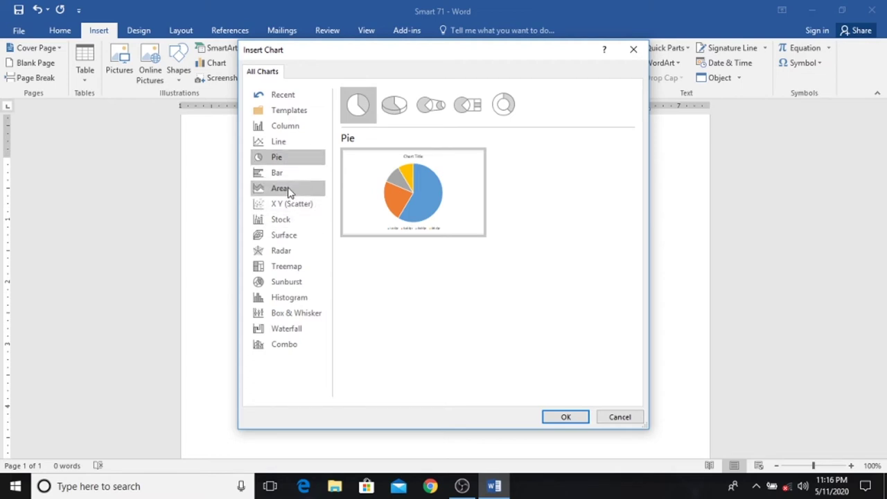
left_click(290, 192)
left_click(282, 180)
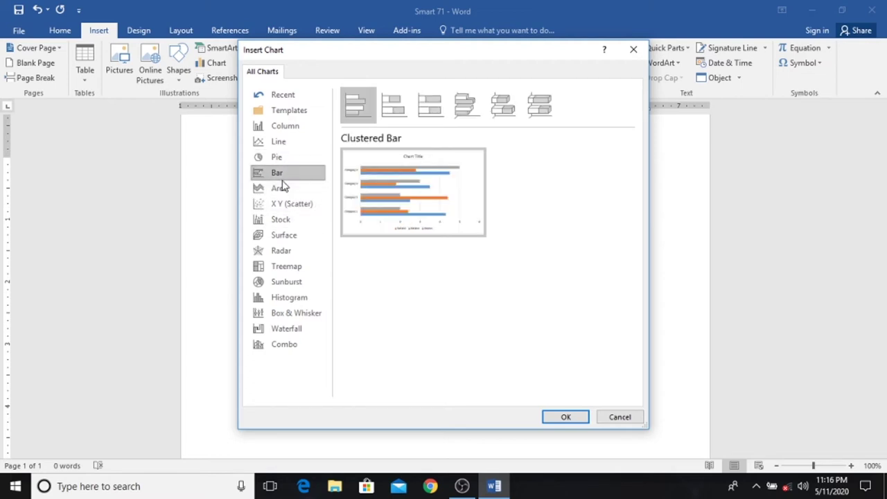
key("Down")
key("Down")
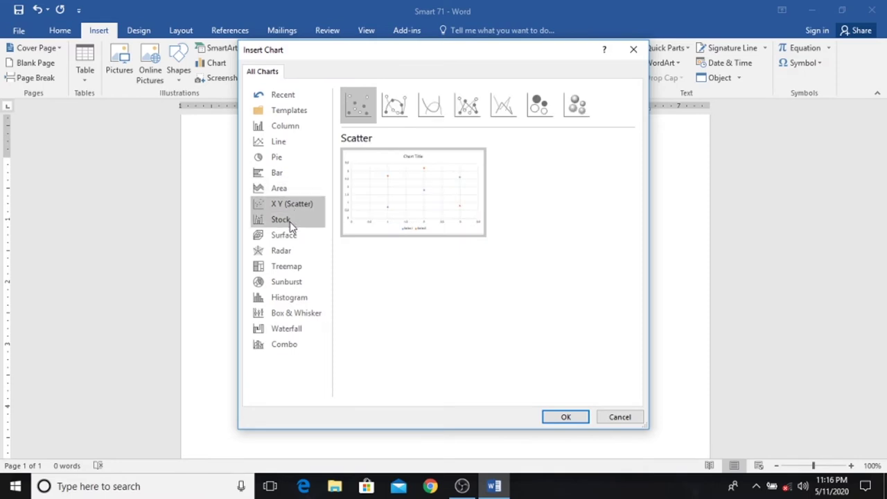
key("Down")
Step: Compare the 3-D Column subtypes and settle on 3-D Clustered Column
left_click(291, 127)
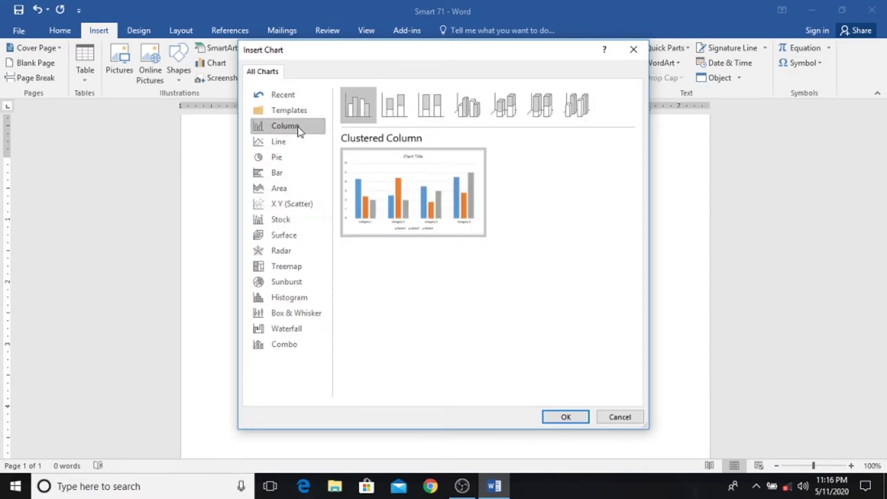
left_click(468, 105)
left_click(505, 105)
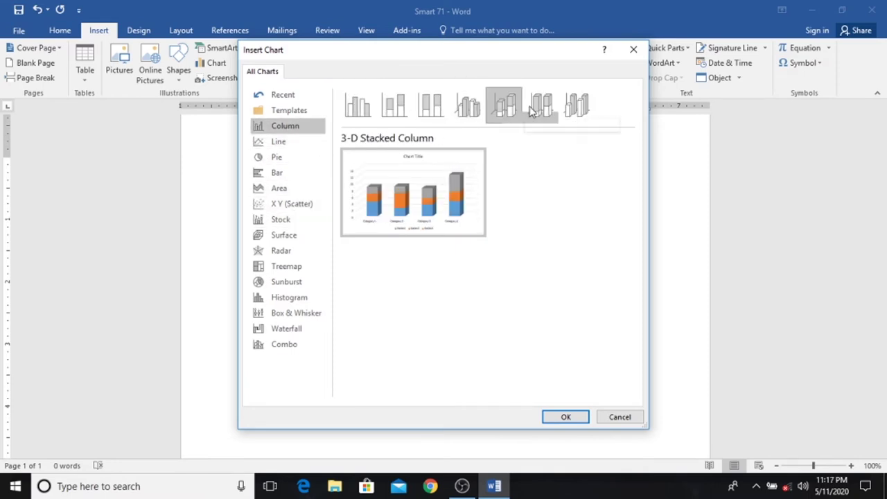
left_click(540, 105)
left_click(579, 107)
left_click(540, 105)
left_click(504, 105)
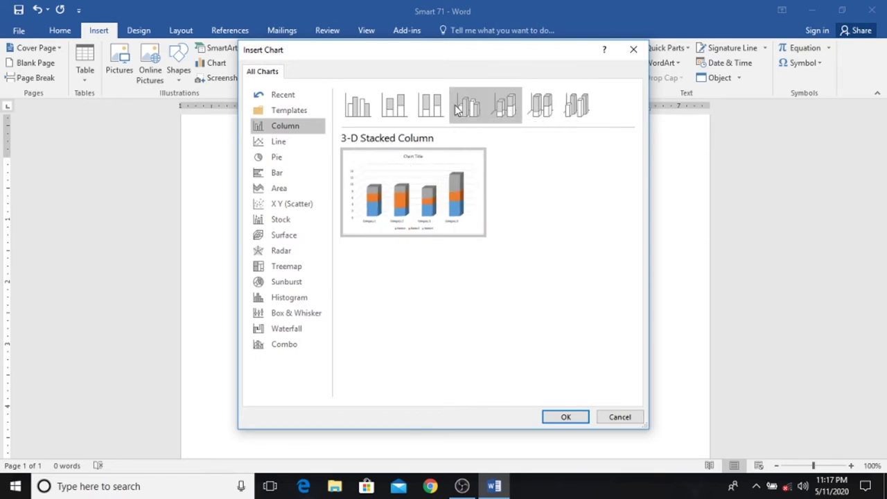
left_click(468, 106)
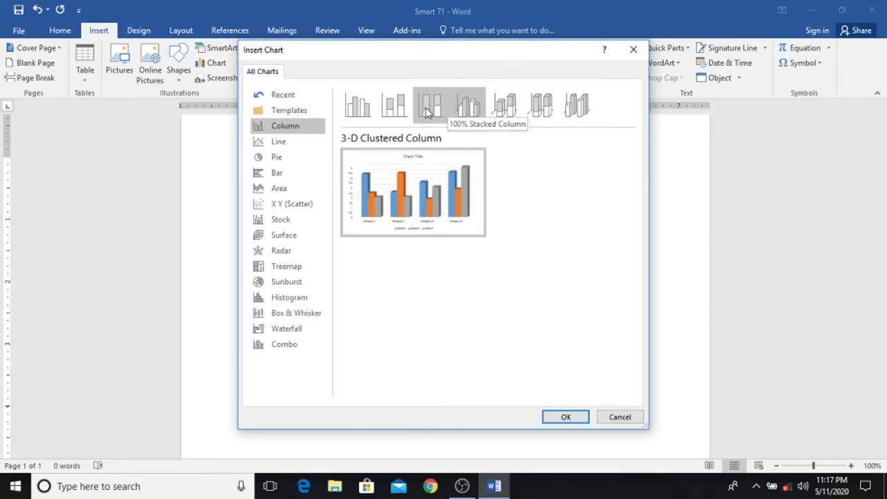
Step: Insert the 3-D Clustered Column chart and move its data sheet below the chart
double_click(468, 111)
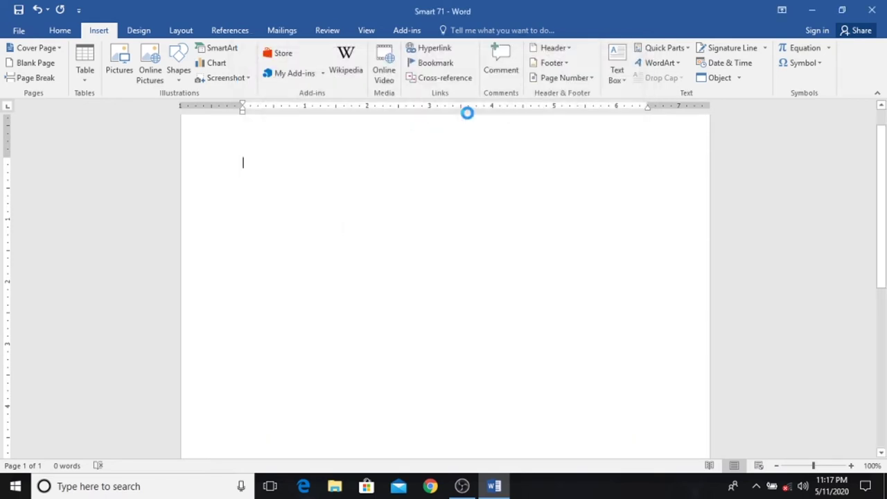
mouse_move(497, 32)
left_mouse_down()
mouse_move(728, 288)
mouse_move(669, 249)
mouse_move(803, 295)
left_mouse_up()
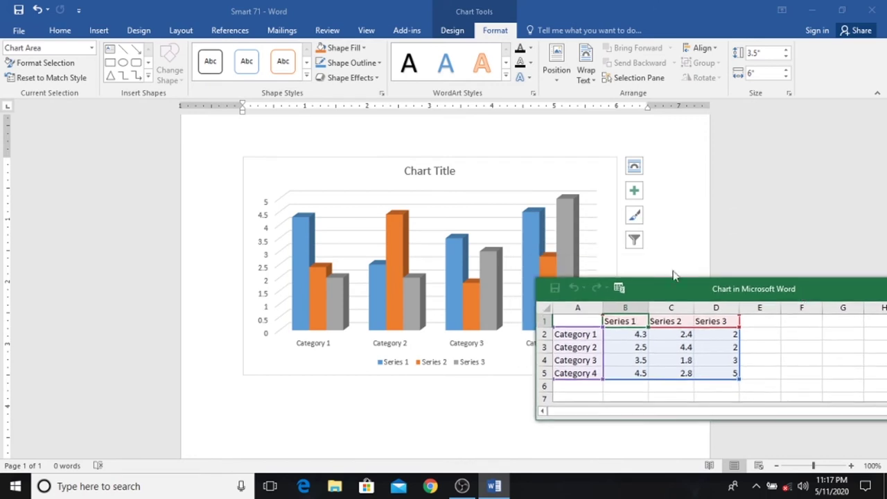
left_click(479, 247)
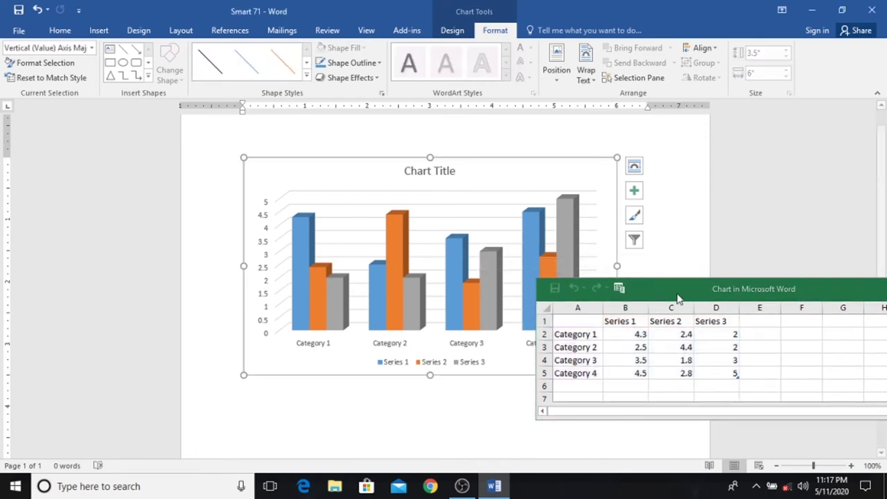
left_click_drag(693, 289, 758, 245)
left_click(386, 231)
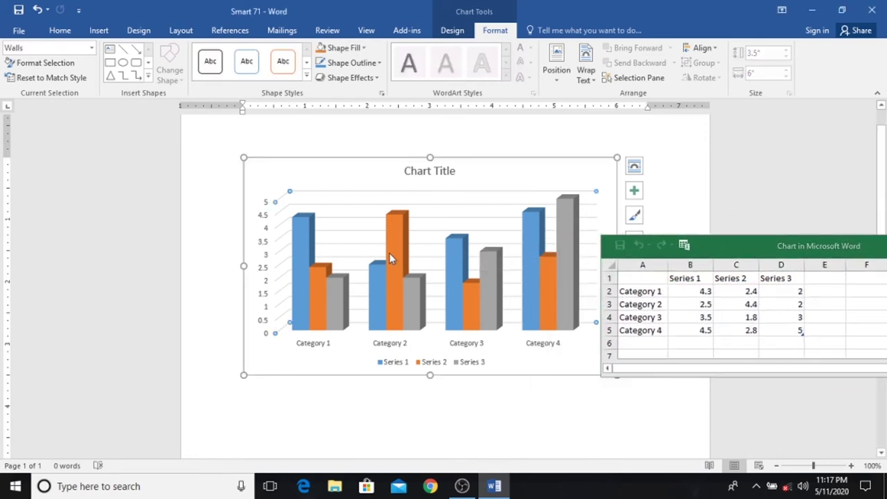
left_click_drag(788, 248, 380, 317)
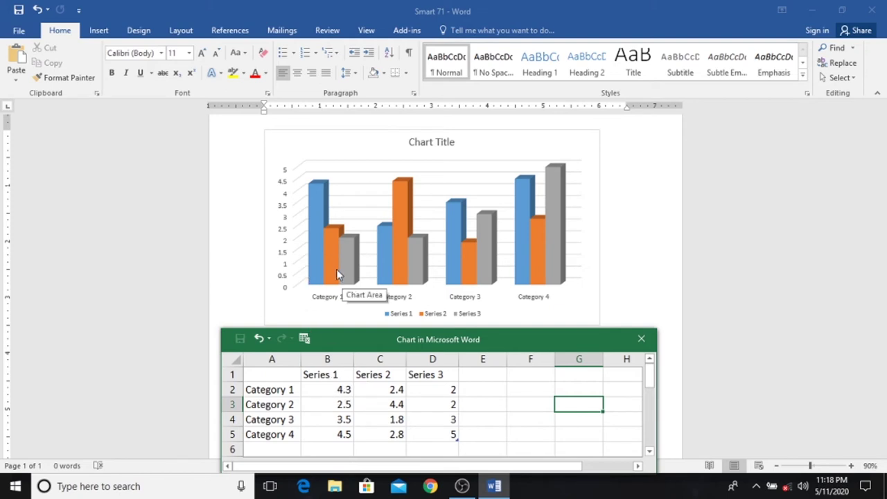
Step: Retype the first two category labels in the data sheet as 'chart 1' and 'Chrat 2'
double_click(286, 390)
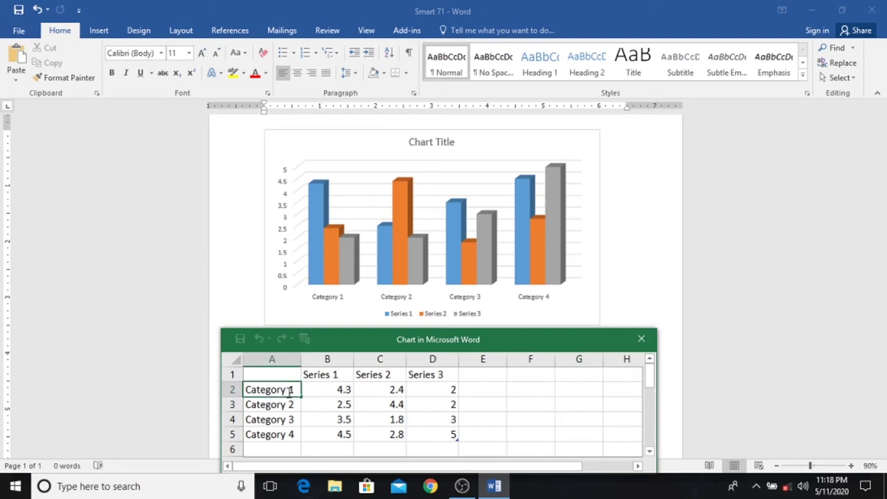
type("chart")
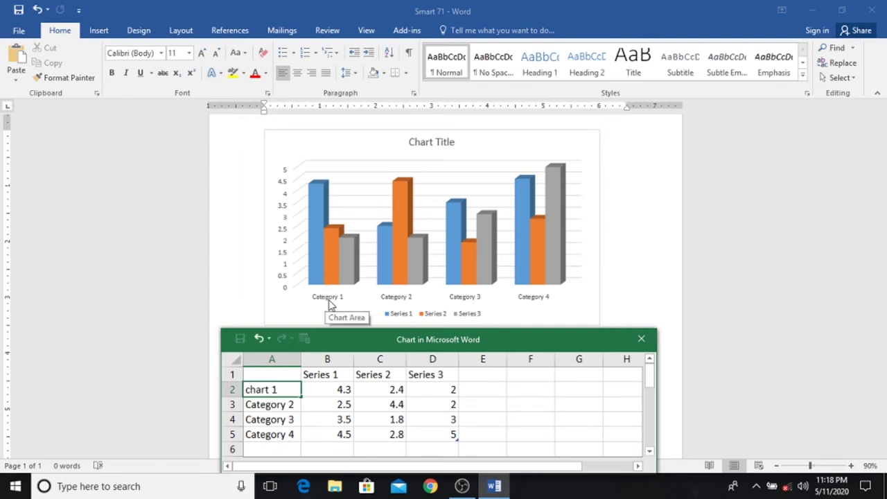
key("Return")
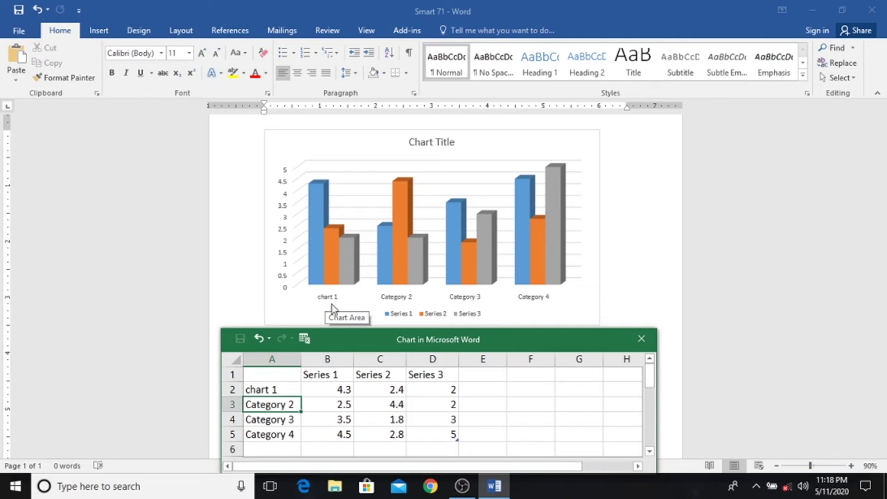
key("Down")
key("Down")
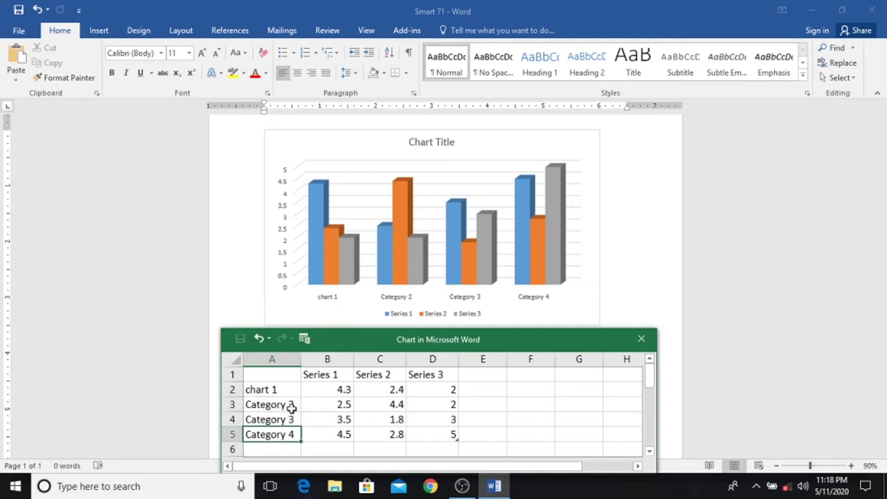
double_click(291, 408)
key("BackSpace")
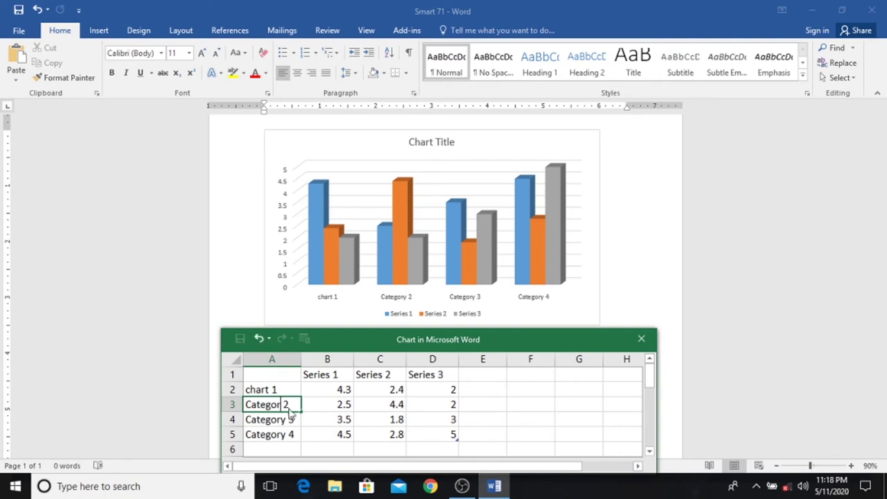
key("BackSpace")
key("BackSpace")
key("BackSpace")
key("BackSpace")
key("BackSpace")
type("hrt")
key("Return")
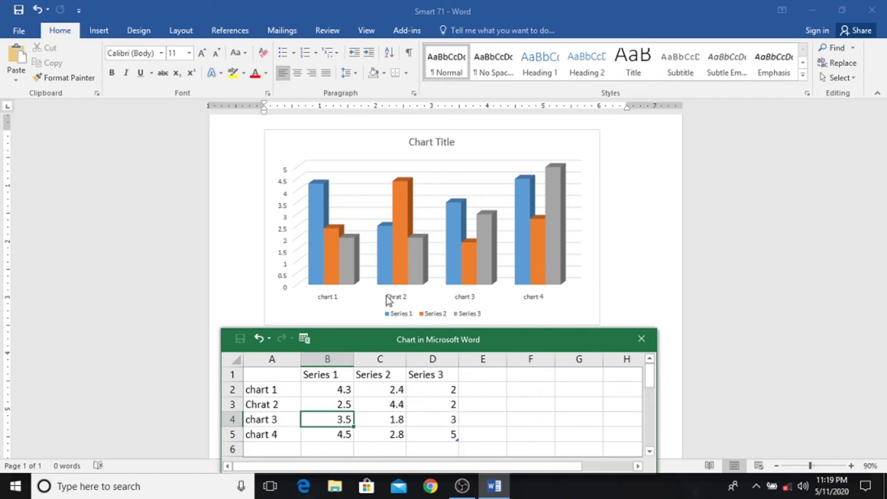
Step: Rename the first series from 'Series 1' to 'a' in the data sheet header
left_click(337, 376)
left_click_drag(381, 377, 423, 380)
left_click(423, 379)
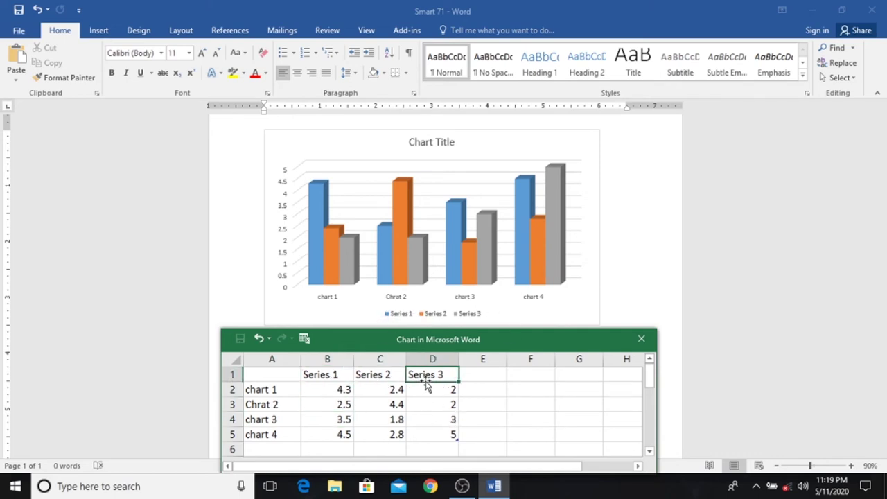
double_click(331, 374)
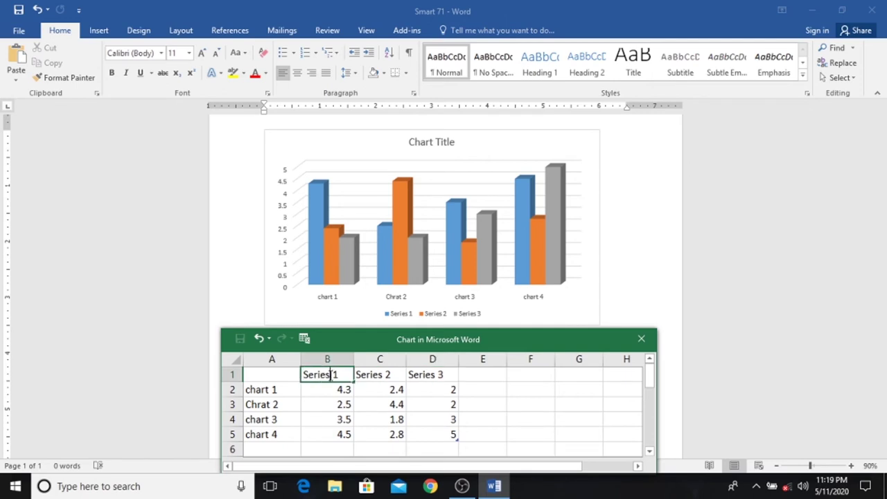
left_click_drag(346, 375, 300, 380)
type("a")
left_click(374, 377)
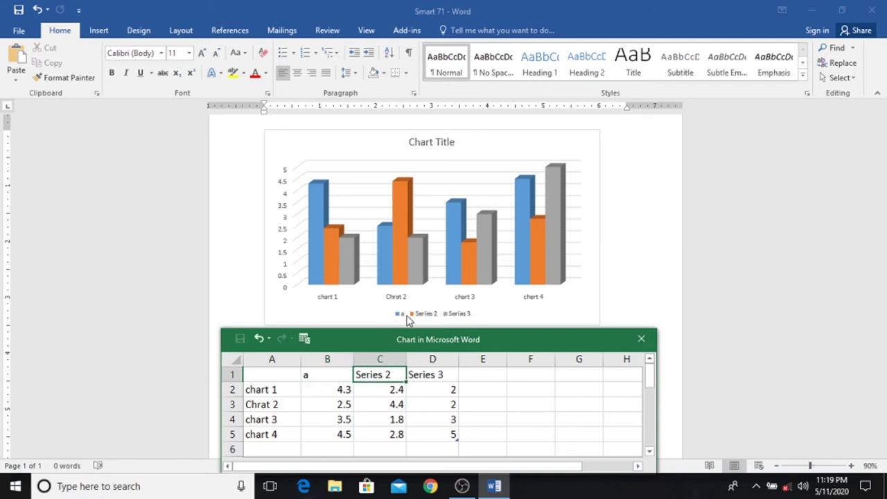
Step: Rename Series 2 and Series 3 to 'b' and 'c'
double_click(384, 374)
left_click_drag(393, 375, 340, 375)
type("b")
left_click(427, 375)
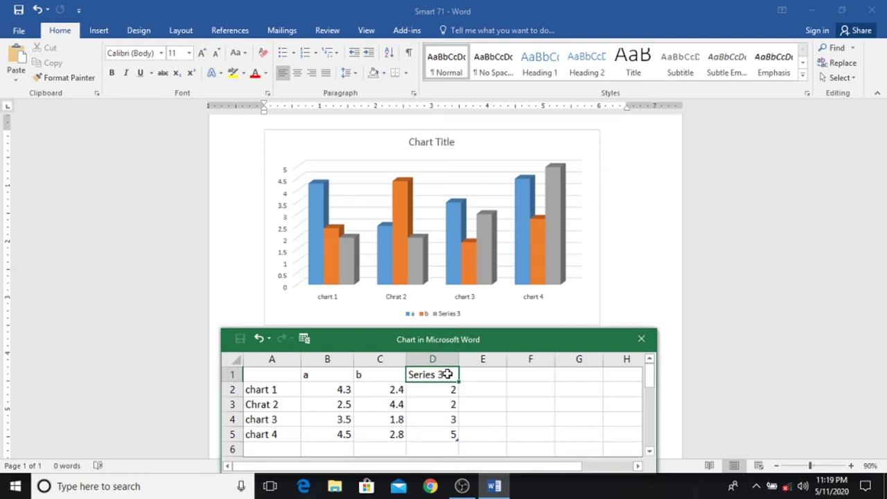
type("c")
key("Tab")
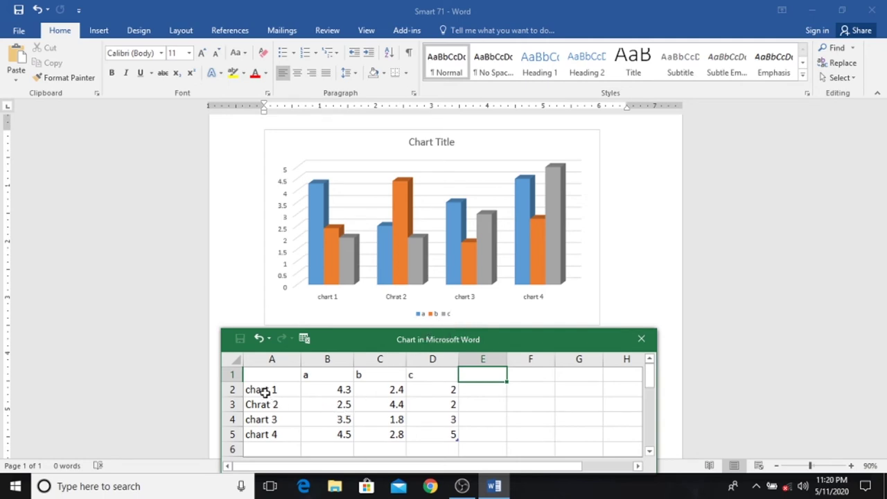
Step: Set chart 1's series a value to 5 and Chrat 2's value to 2
left_click(336, 392)
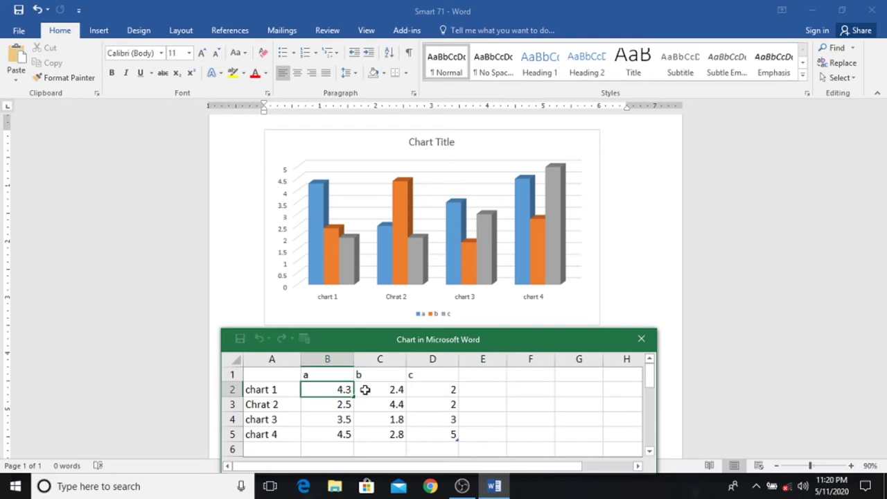
type("4")
key("Return")
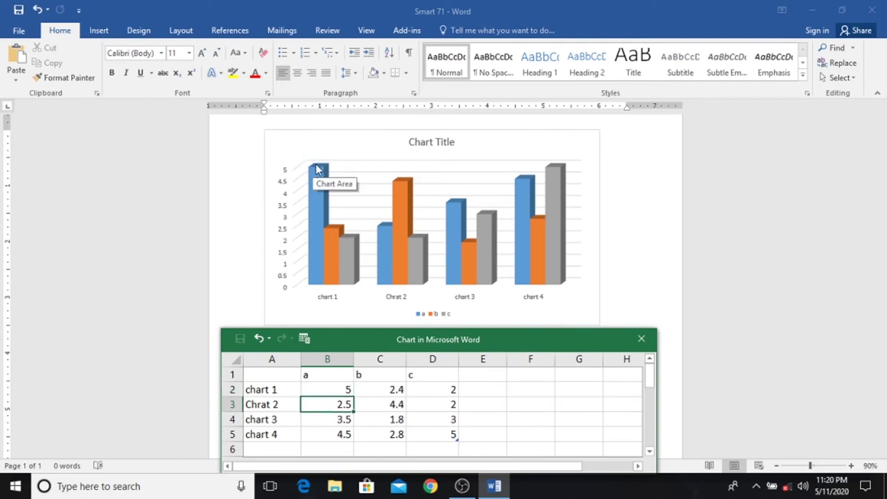
type("2")
key("Up")
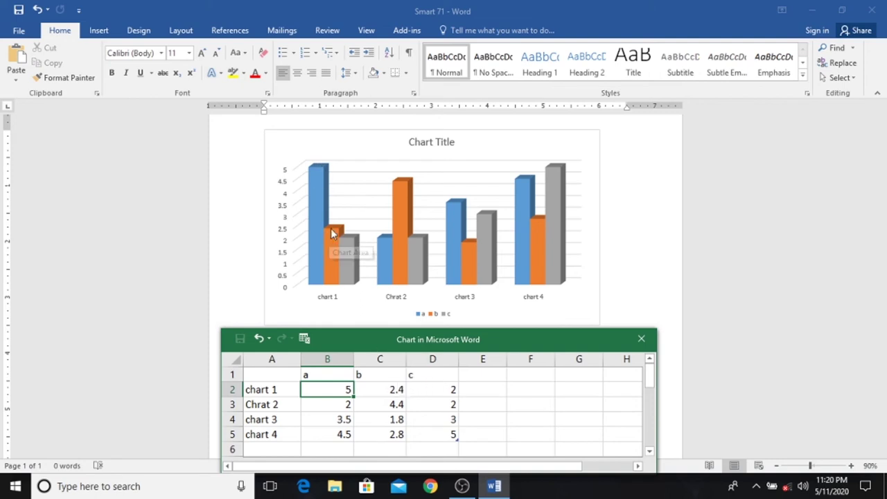
Step: Set chart 1's series b to 3 and series c to 1, then select the series c column
left_click(398, 392)
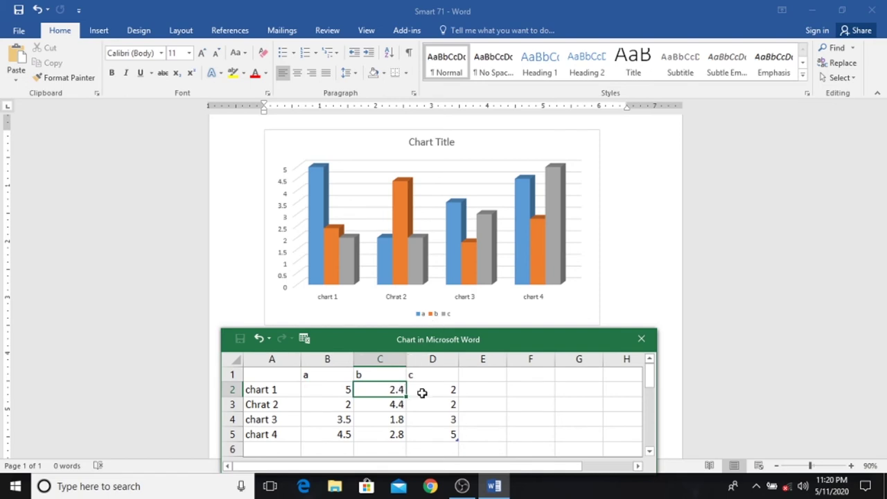
type("3")
key("Return")
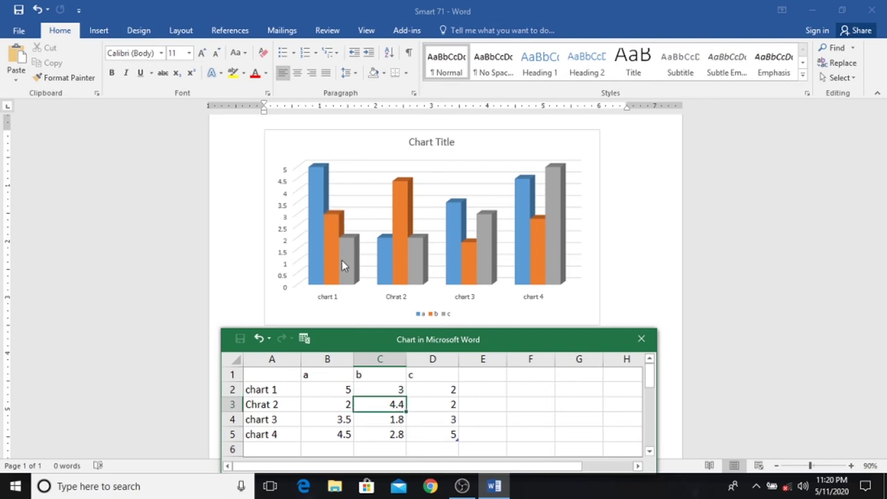
left_click(448, 394)
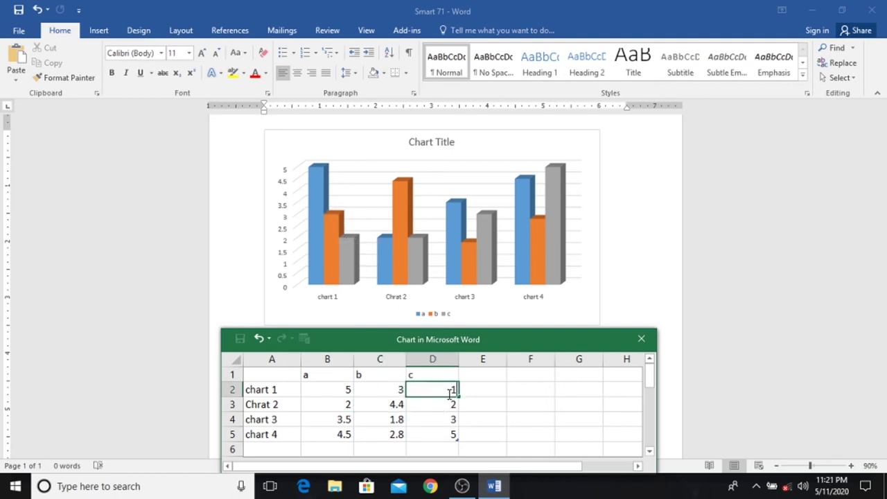
type("1")
left_click(379, 408)
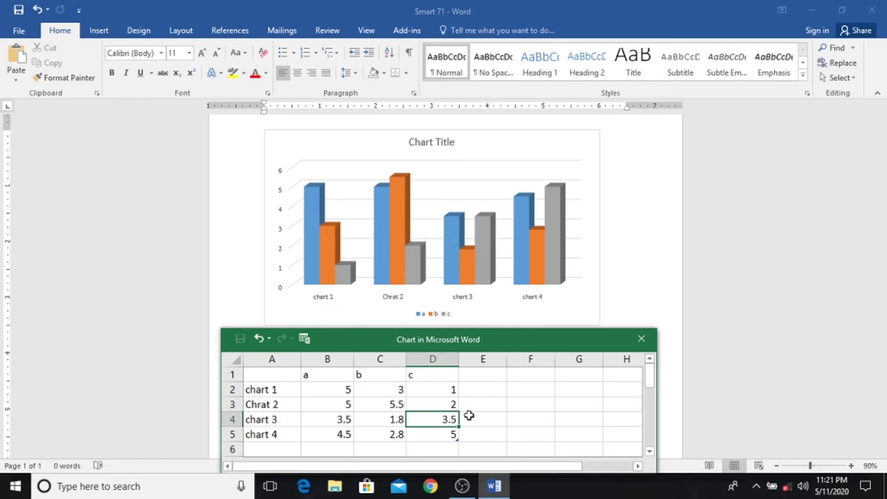
left_click(436, 358)
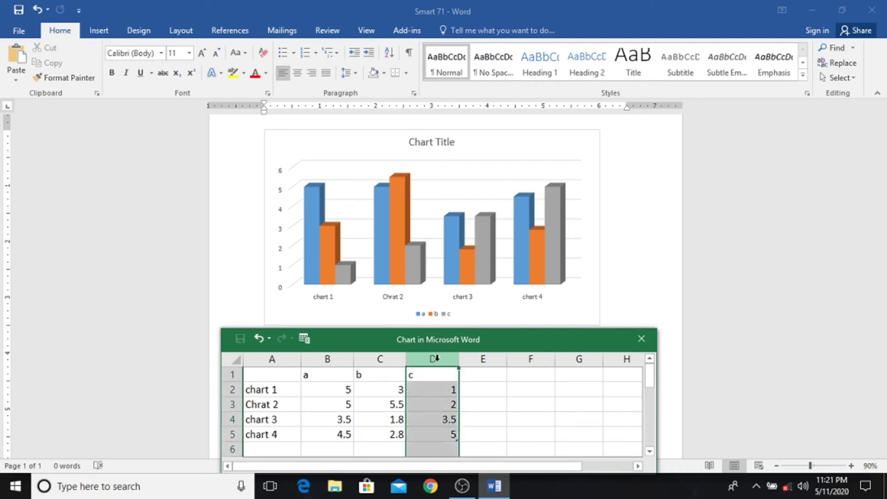
Step: Clear the series c and series b columns from the chart data
key("Delete")
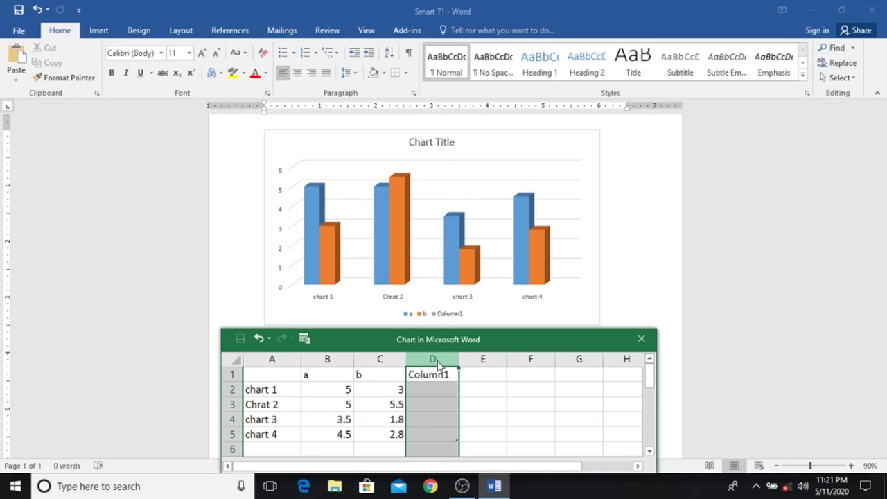
left_click(390, 359)
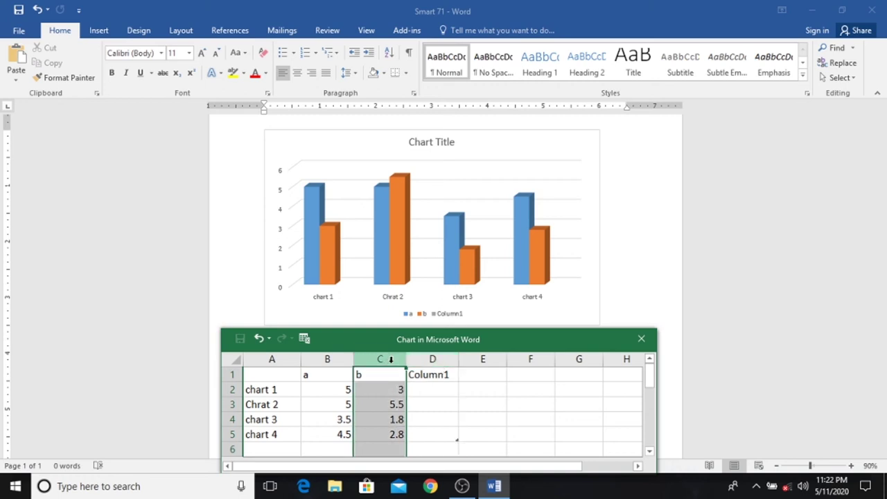
key("Delete")
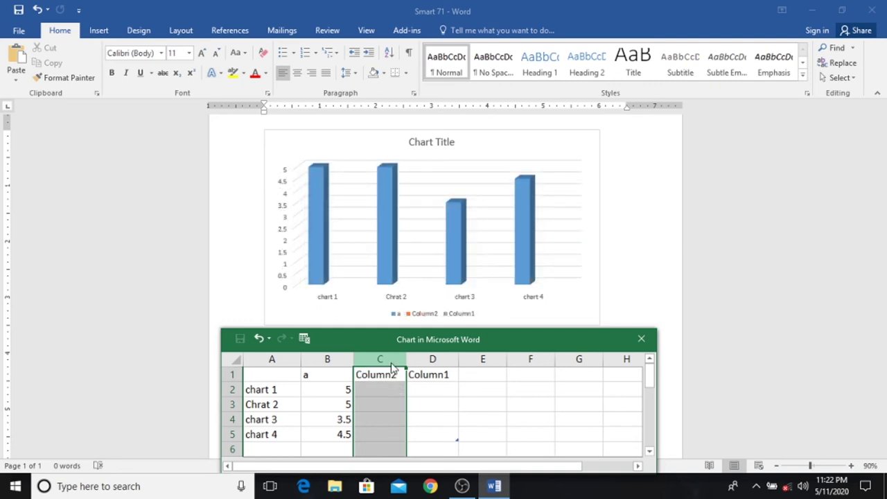
Step: Select the data range A1:D6 and begin editing the series a values
scroll(467, 411, "down", 3)
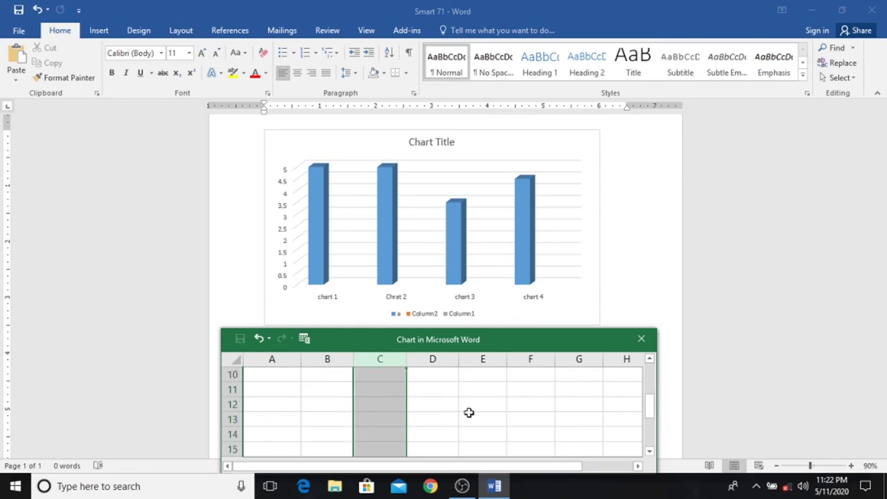
scroll(435, 391, "up", 2)
scroll(435, 392, "up", 1)
left_click(434, 403)
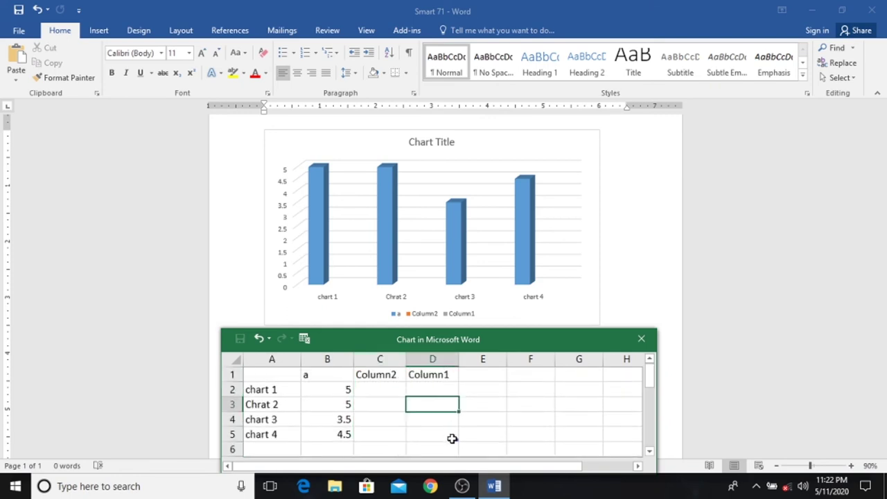
mouse_move(266, 378)
left_mouse_down()
mouse_move(434, 444)
mouse_move(458, 444)
mouse_move(362, 440)
left_mouse_up()
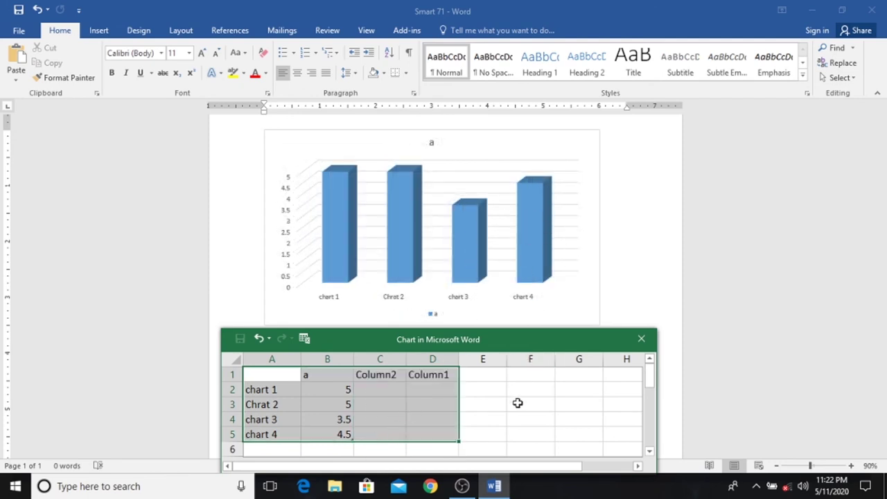
left_click(495, 420)
Step: Enter series a values 10, 6, 4 and 11 in B2:B5, then close the data sheet
left_click(341, 393)
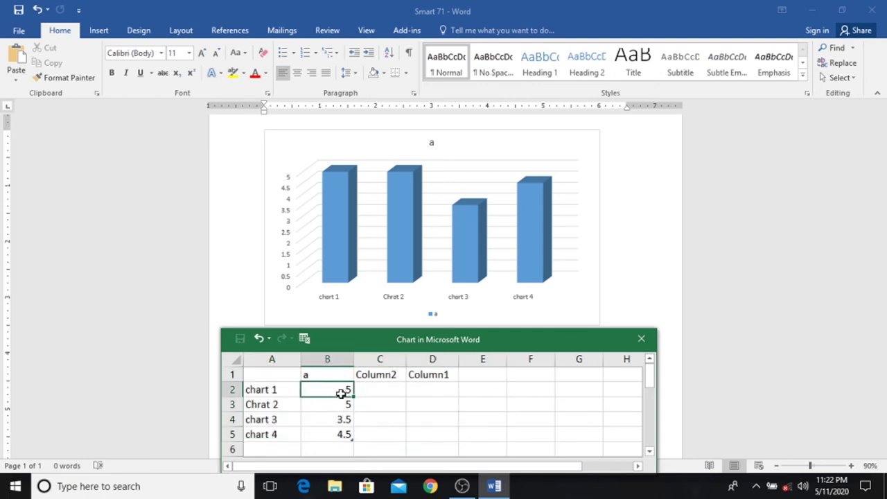
type("10")
key("Return")
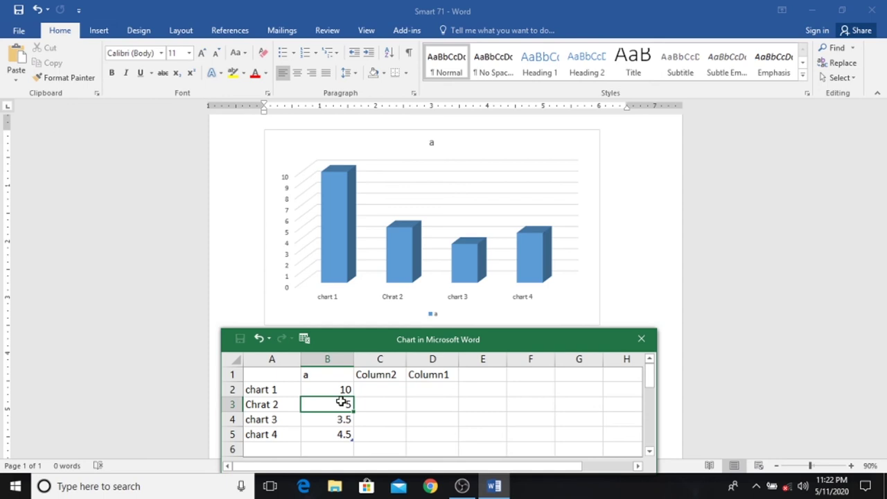
type("6")
left_click(344, 420)
type("4")
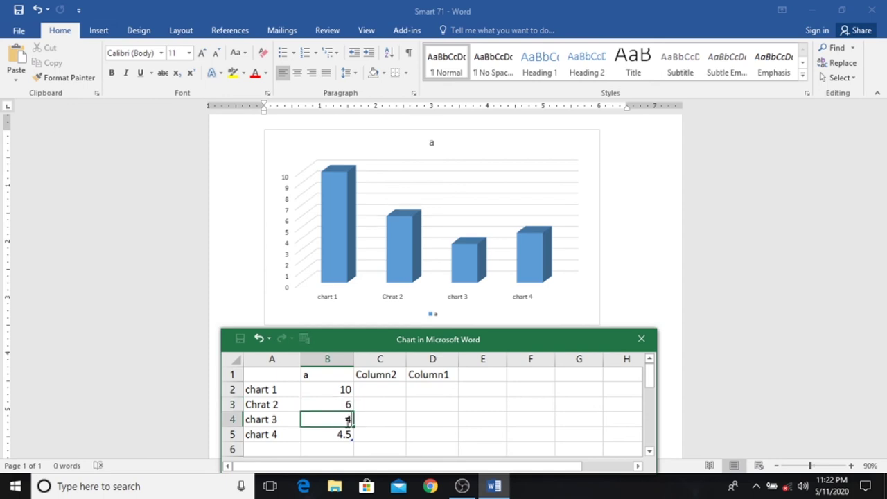
left_click(344, 434)
type("11")
key("Return")
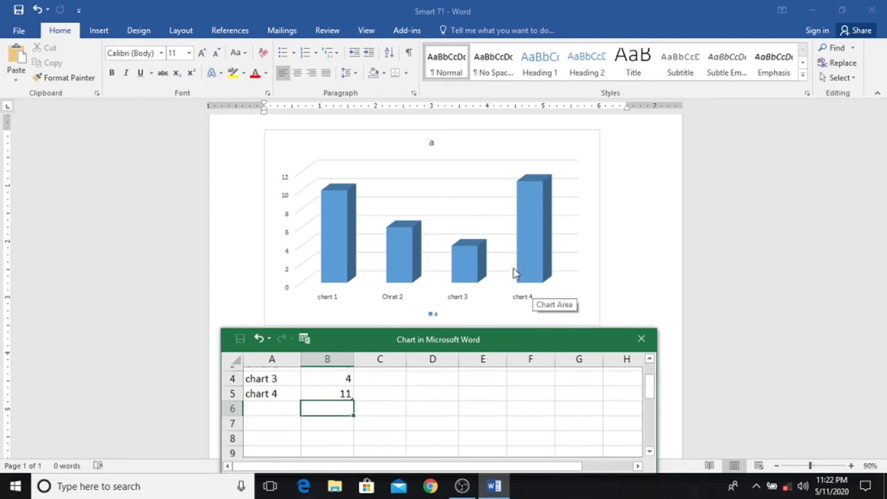
left_click(640, 339)
Step: Apply the dark background chart style from the Chart Styles gallery
left_click(409, 248)
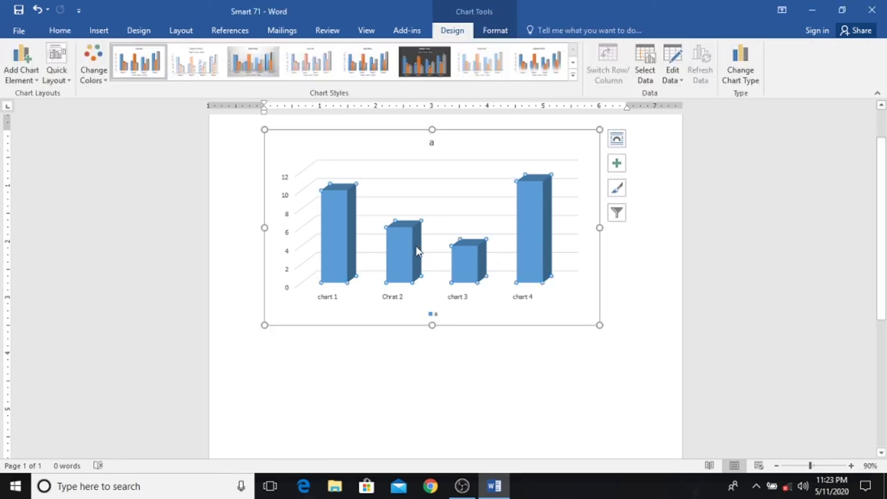
mouse_move(416, 248)
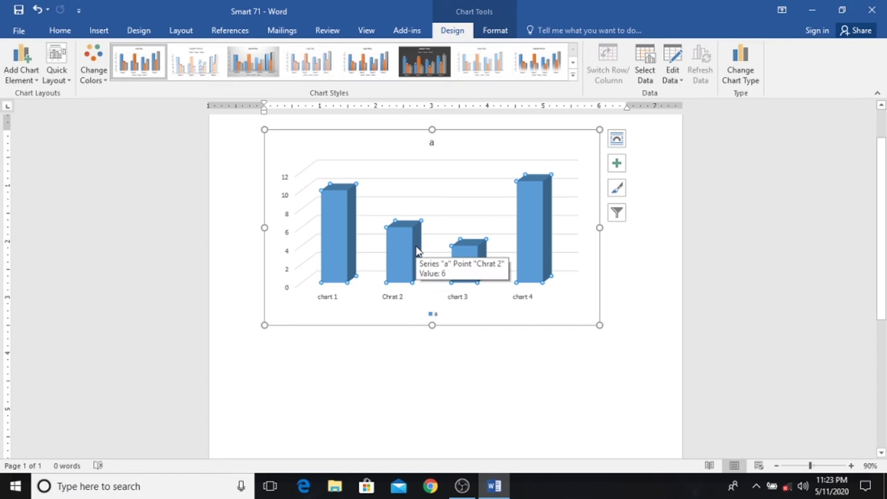
left_click(573, 76)
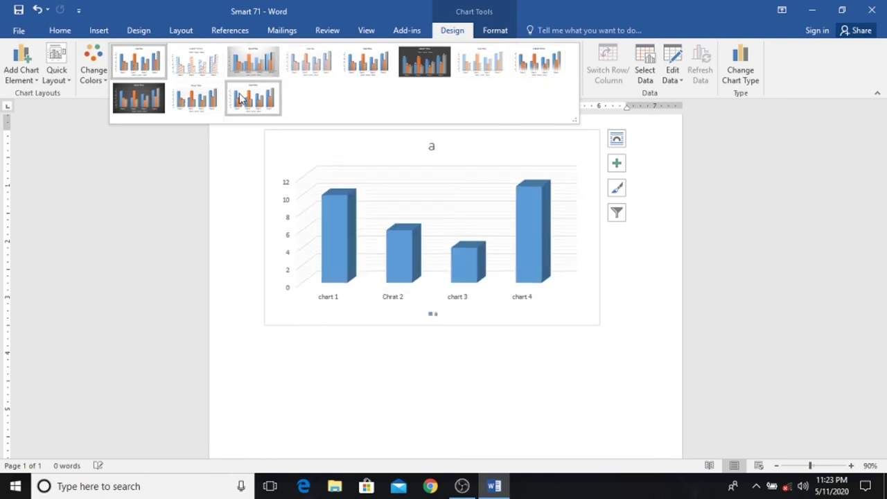
left_click(146, 97)
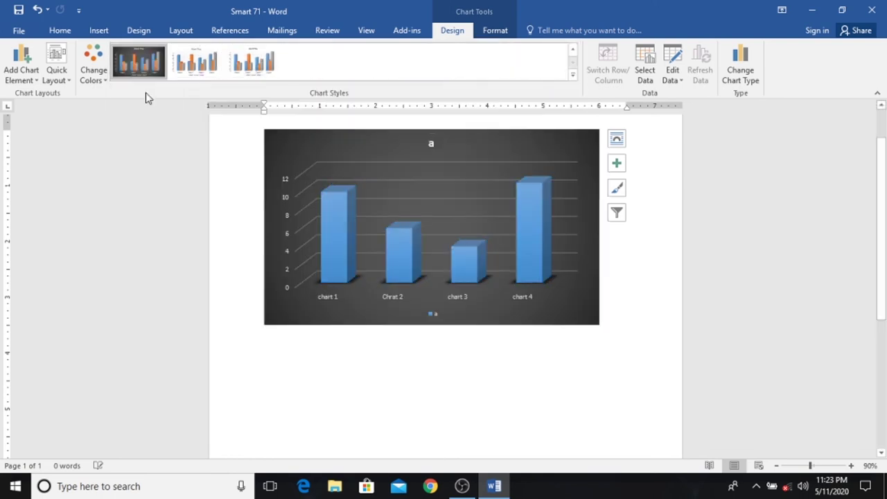
scroll(572, 358, "up", 1, "ctrl")
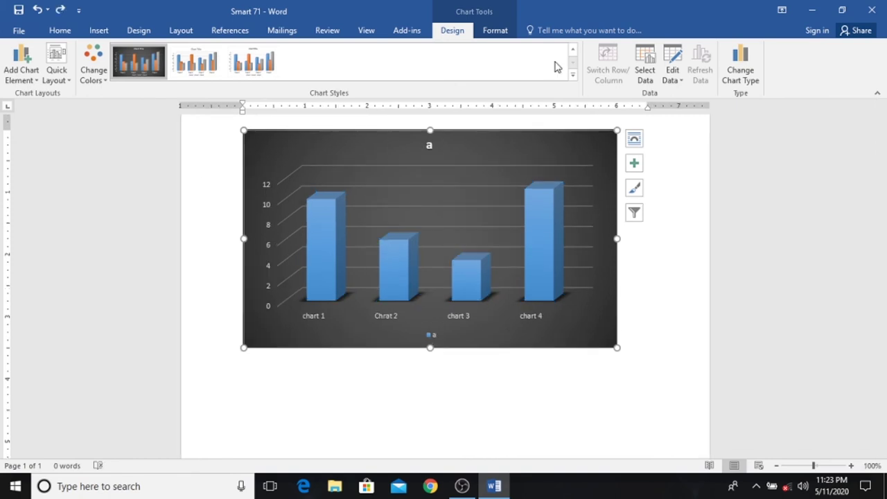
left_click(573, 74)
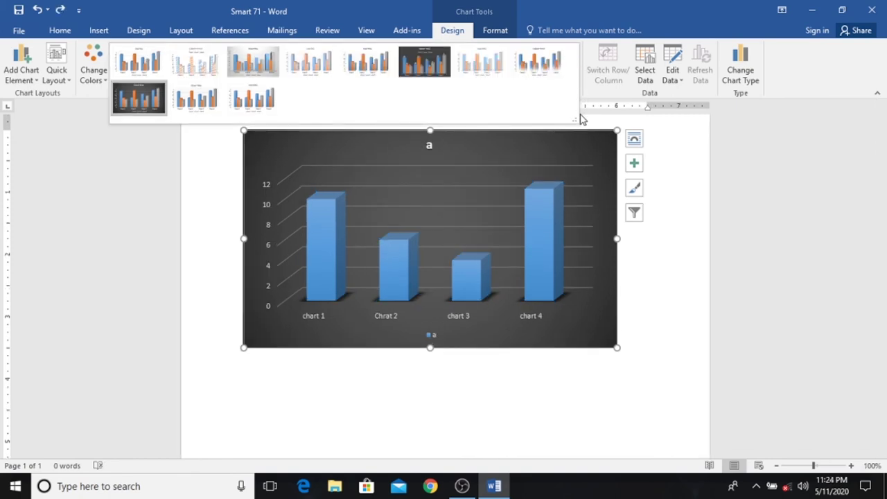
left_click(655, 190)
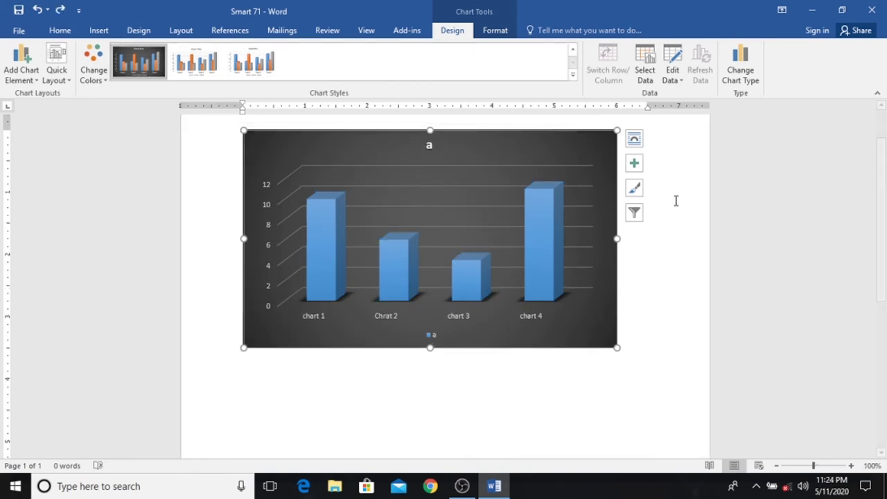
Step: Recolour the chart columns with the orange monochromatic palette, then undo once
left_click(98, 81)
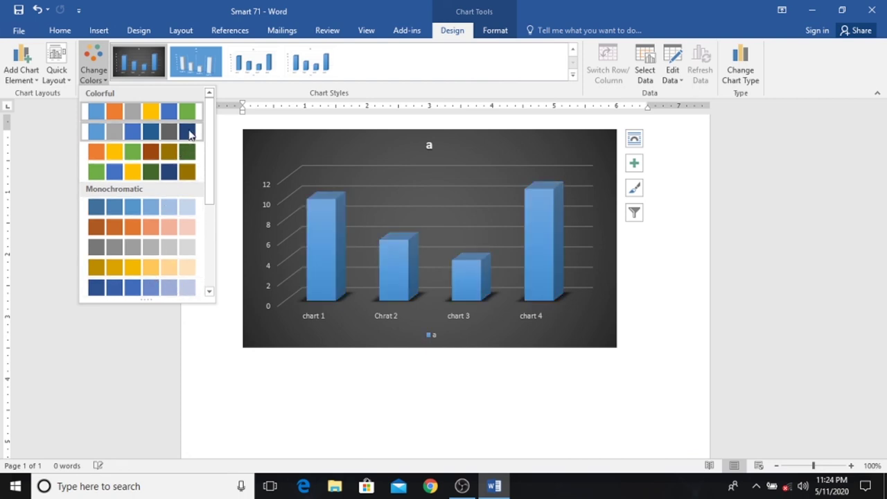
left_click(183, 232)
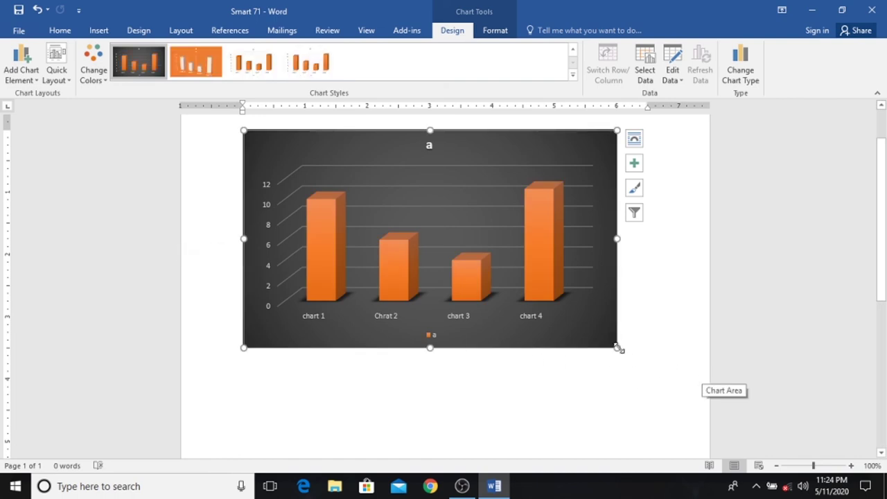
key("ctrl+z")
Step: Change the chart title text to 'SMART 71'
double_click(430, 150)
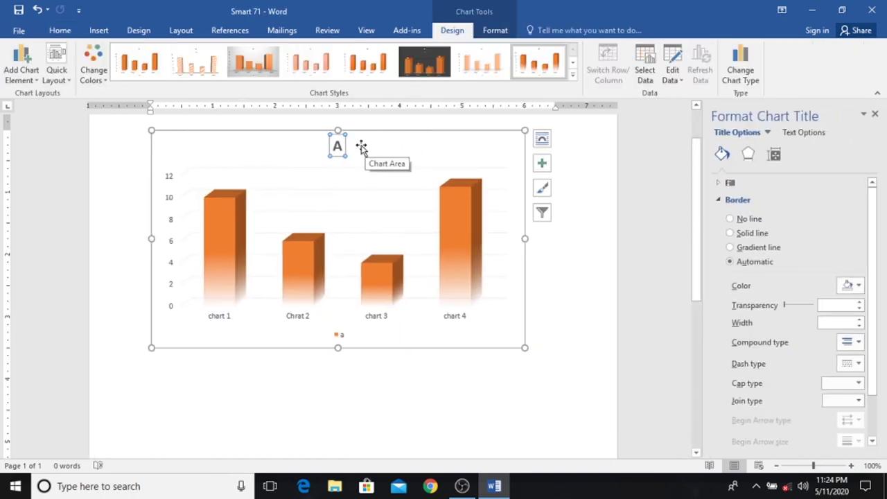
right_click(346, 148)
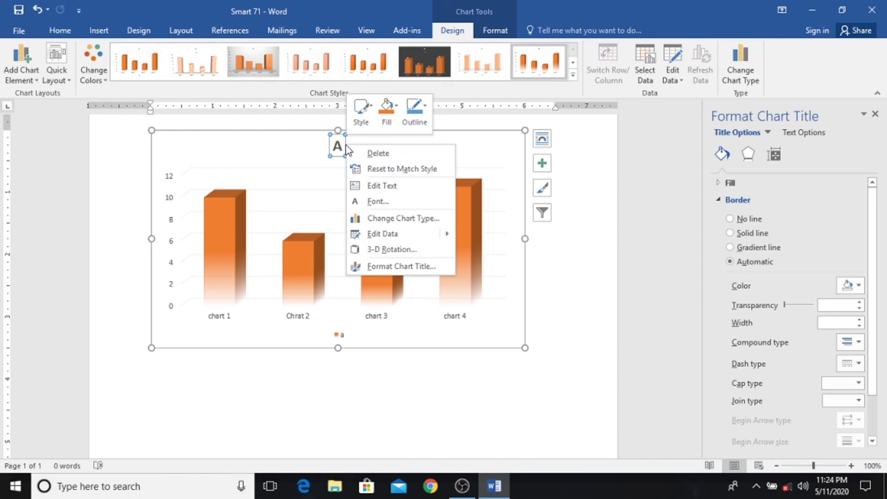
left_click(383, 187)
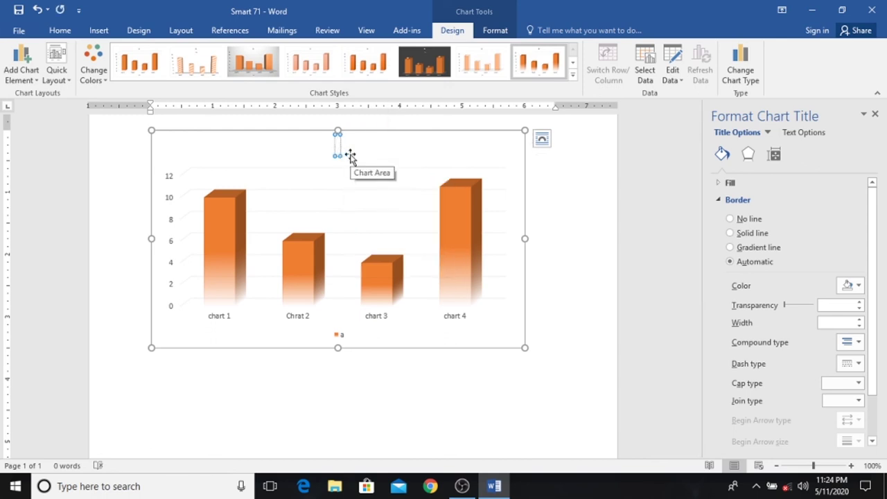
type("SMART")
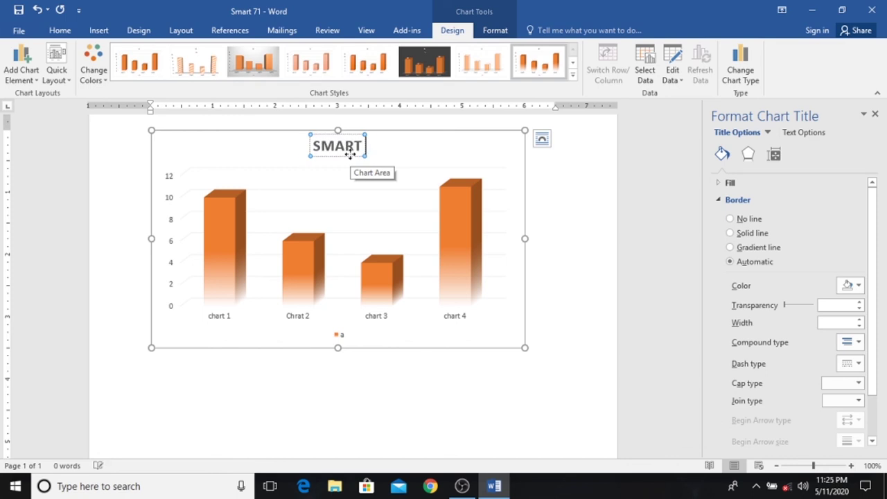
type(" 71")
left_click(490, 198)
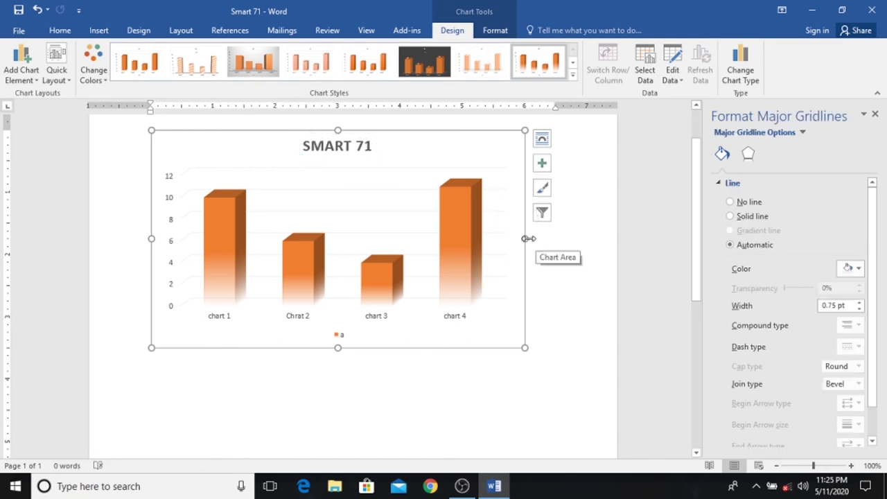
Step: Shrink the chart to about 3.07" by 5.2" and resize the plot area to fit
left_click_drag(525, 347, 463, 300)
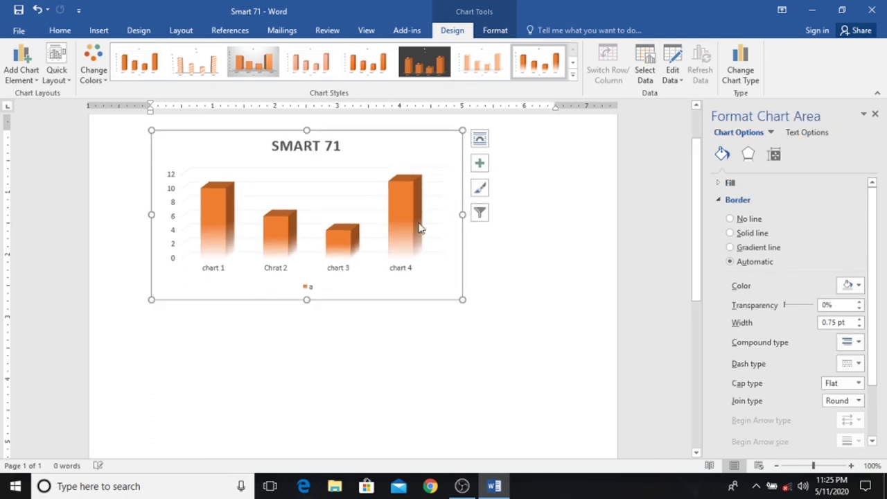
left_click(445, 229)
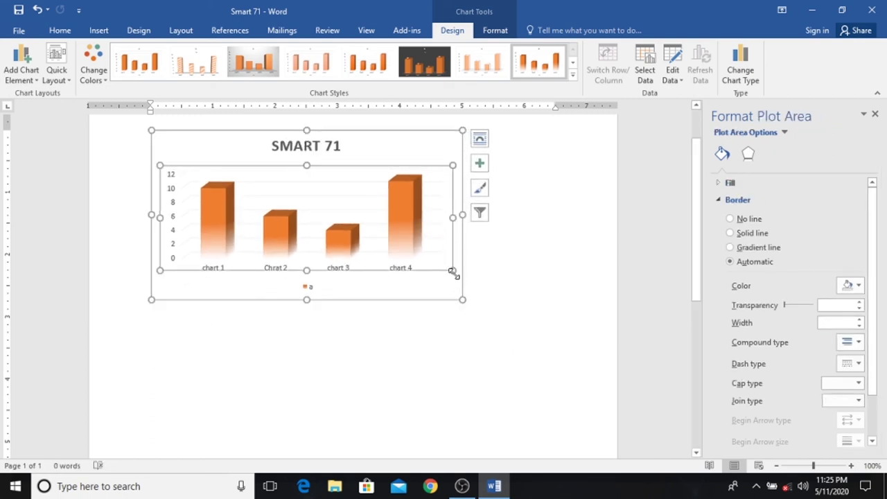
mouse_move(452, 269)
left_mouse_down()
mouse_move(420, 253)
mouse_move(501, 347)
mouse_move(474, 320)
left_mouse_up()
left_click(521, 323)
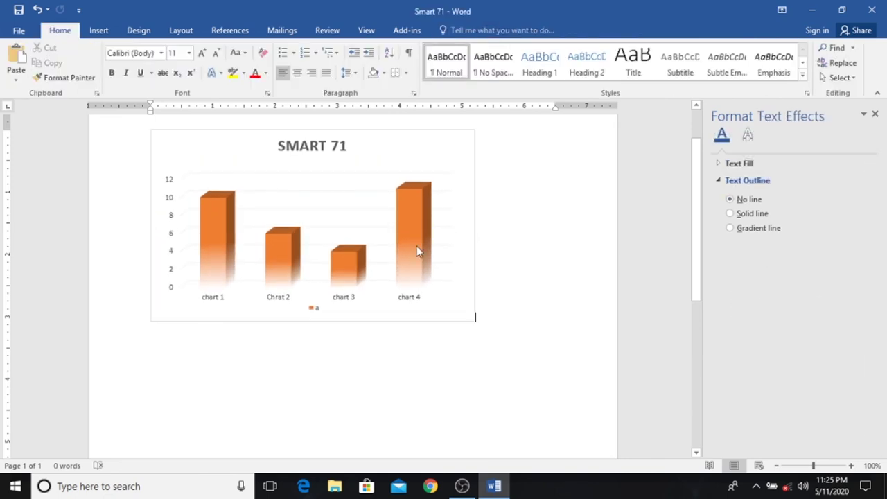
left_click(417, 247)
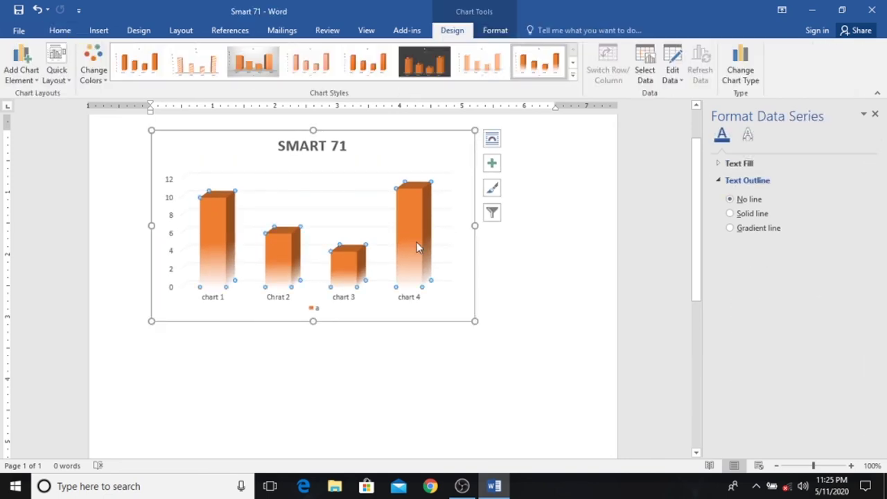
left_click(463, 253)
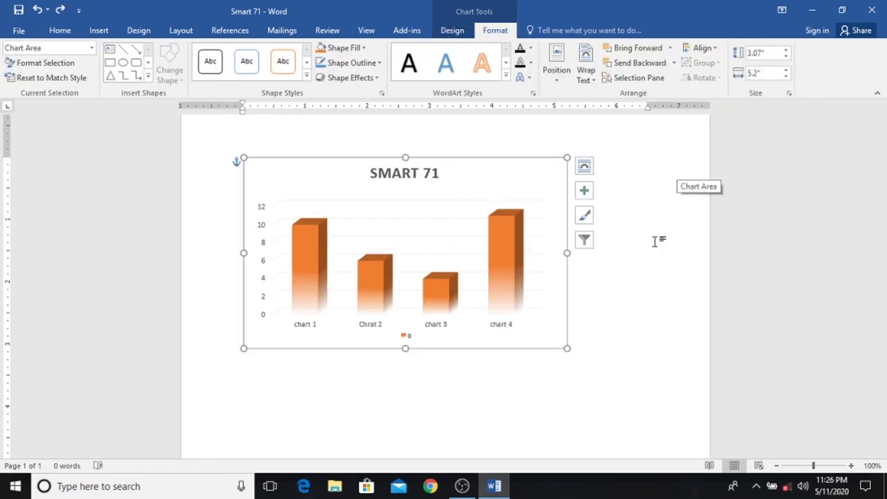